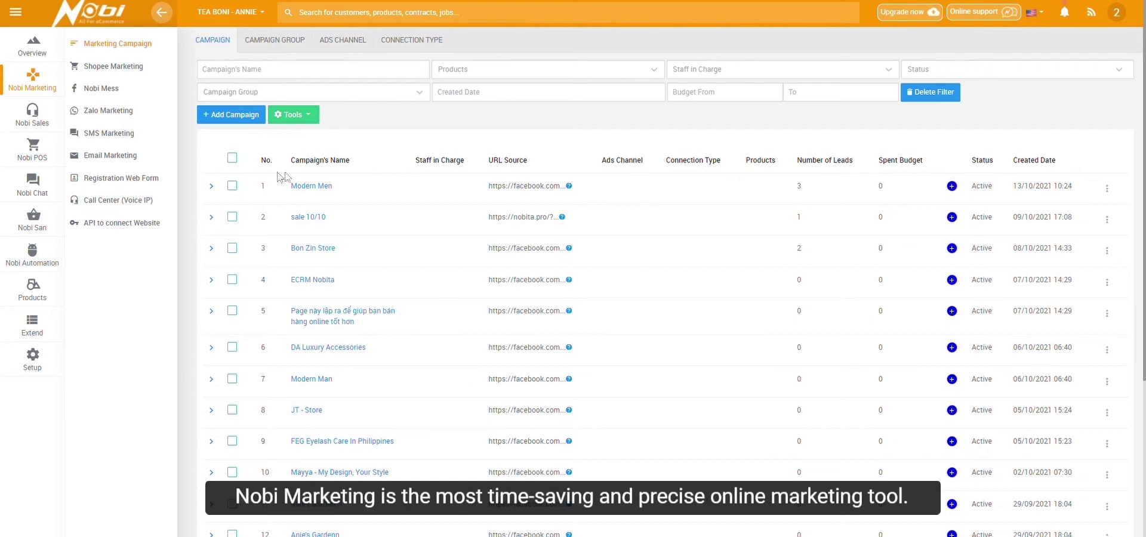
Expand and collapse the Modern Men campaign row, then visit the Shopee Marketing and Nobi Mess pages
{"action": "left_click", "coordinate": [211, 187]}
{"action": "left_click", "coordinate": [213, 187]}
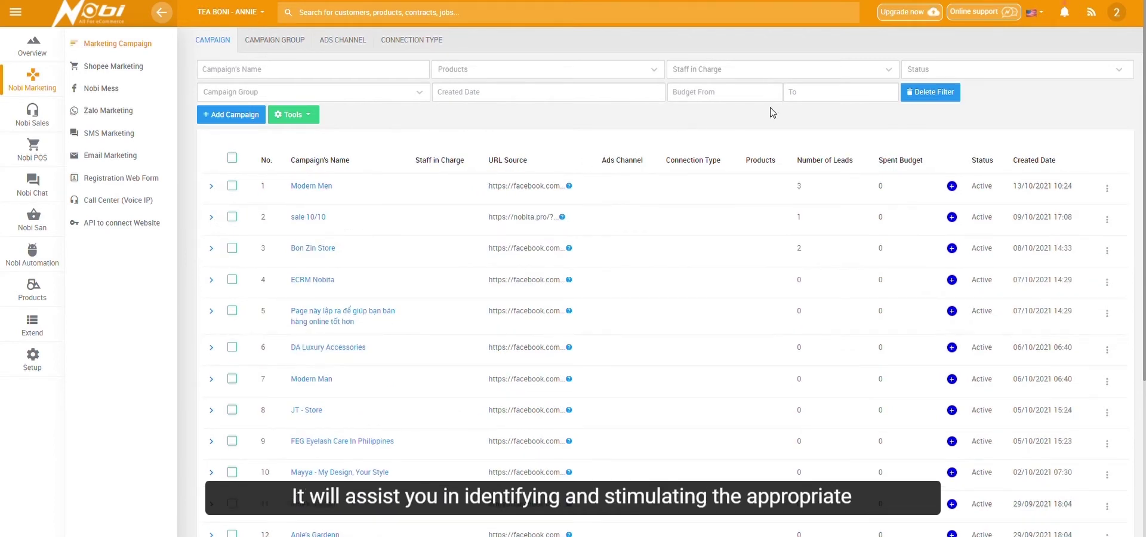
{"action": "left_click", "coordinate": [101, 69]}
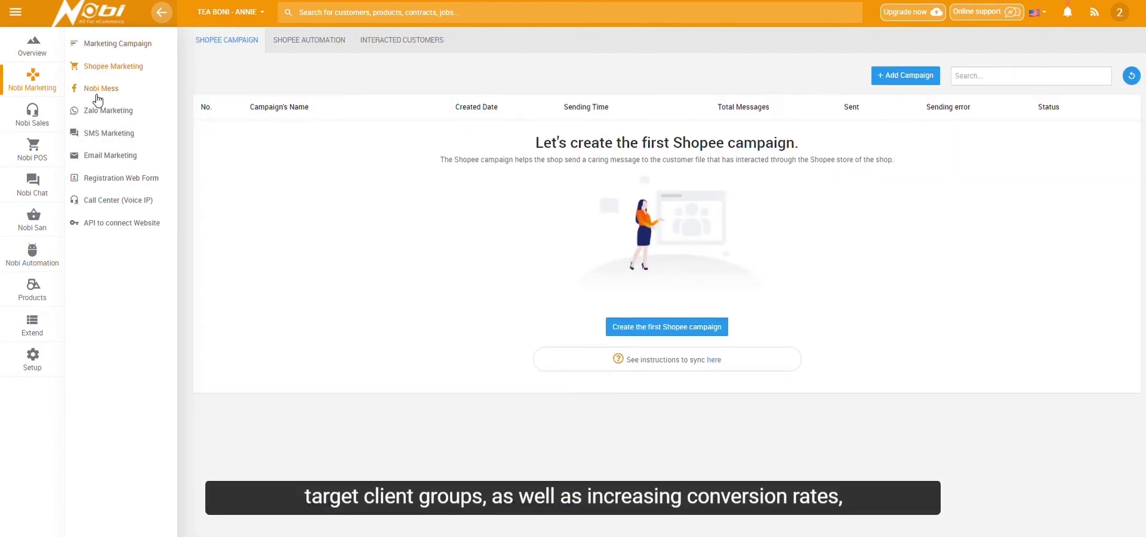
{"action": "left_click", "coordinate": [98, 95]}
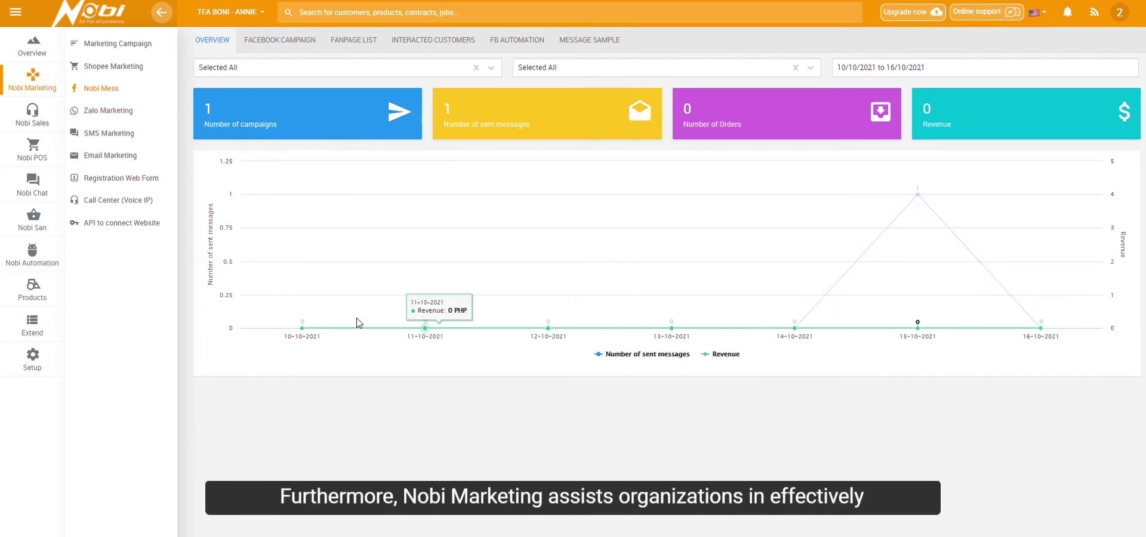
Visit the Zalo, SMS, Email, Registration Form, Call Center and website API connection pages
{"action": "left_click", "coordinate": [117, 112]}
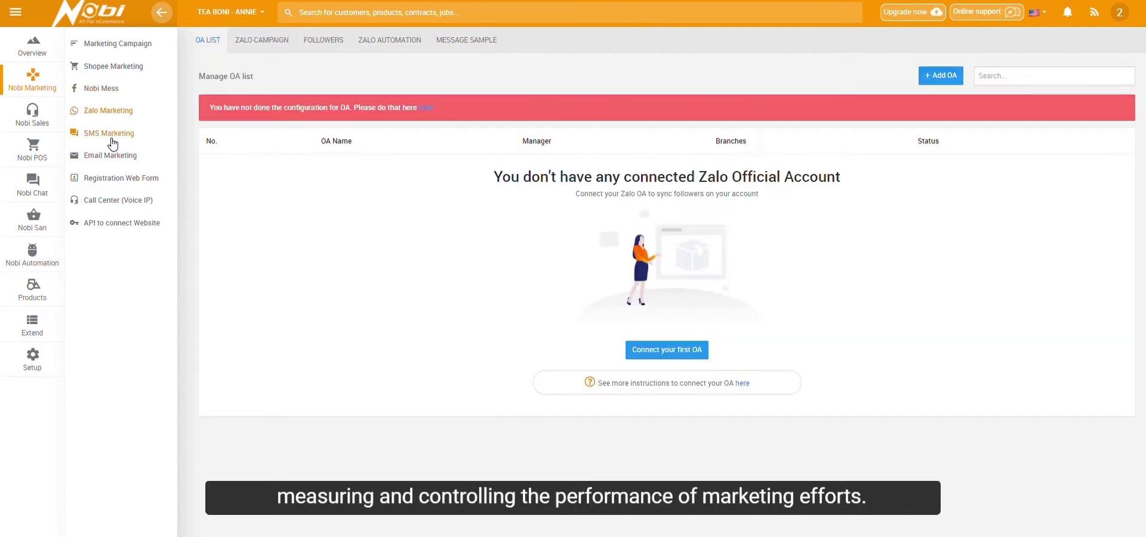
{"action": "left_click", "coordinate": [110, 140]}
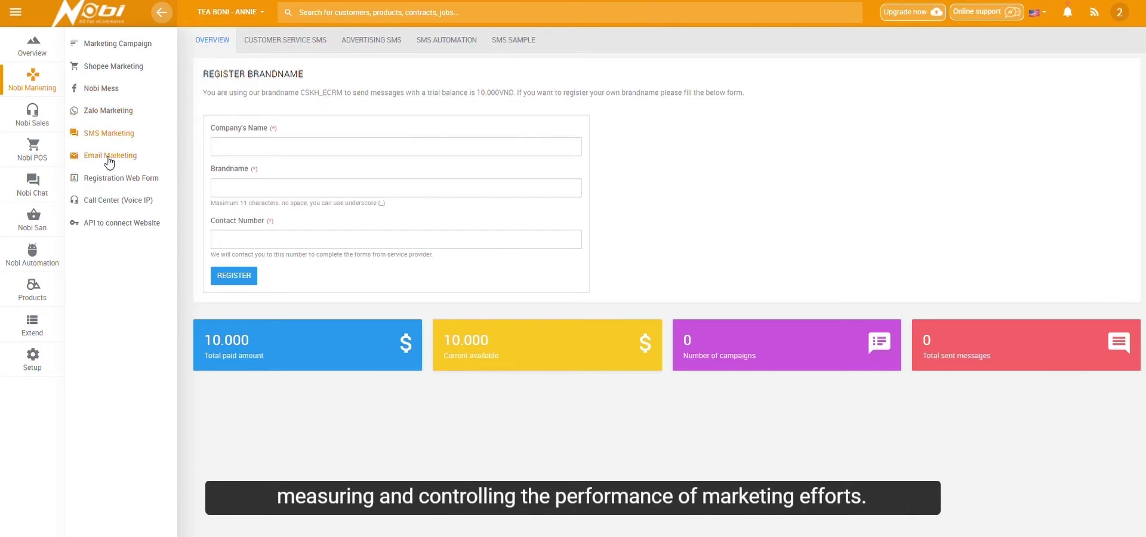
{"action": "left_click", "coordinate": [108, 160]}
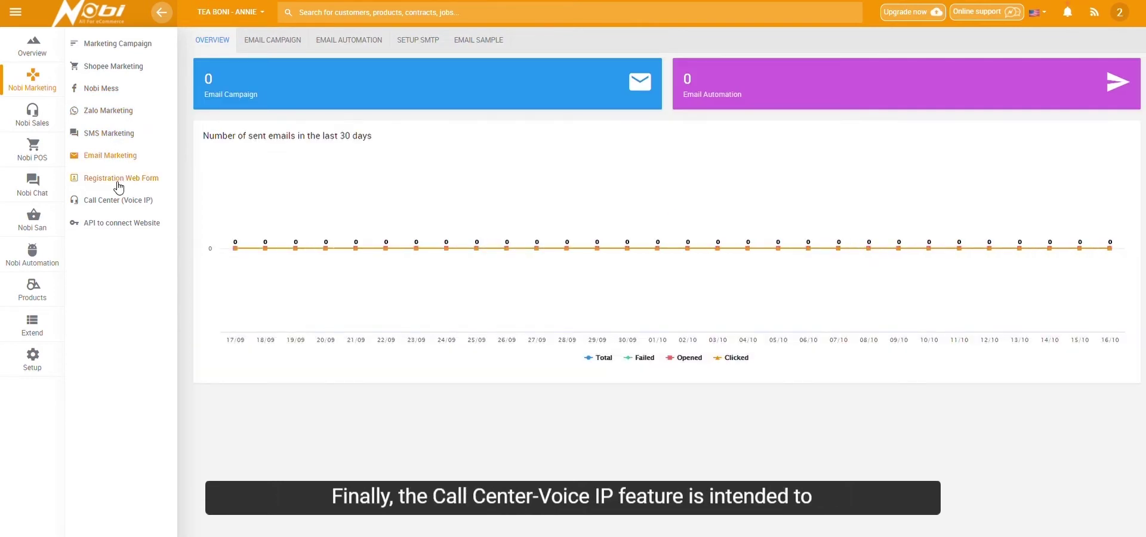
{"action": "left_click", "coordinate": [118, 183]}
{"action": "left_click", "coordinate": [120, 201]}
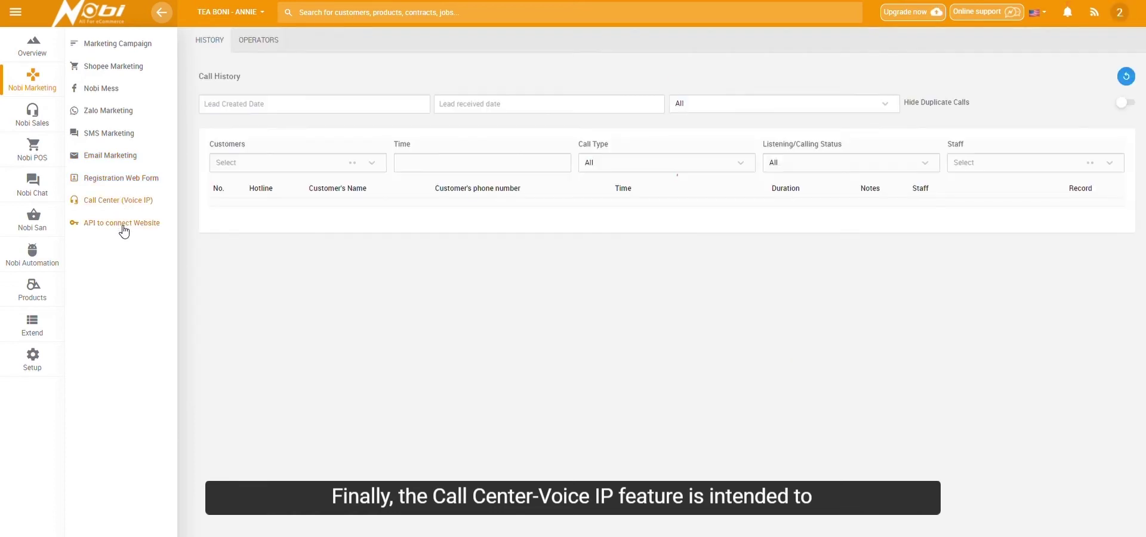
{"action": "left_click", "coordinate": [122, 224]}
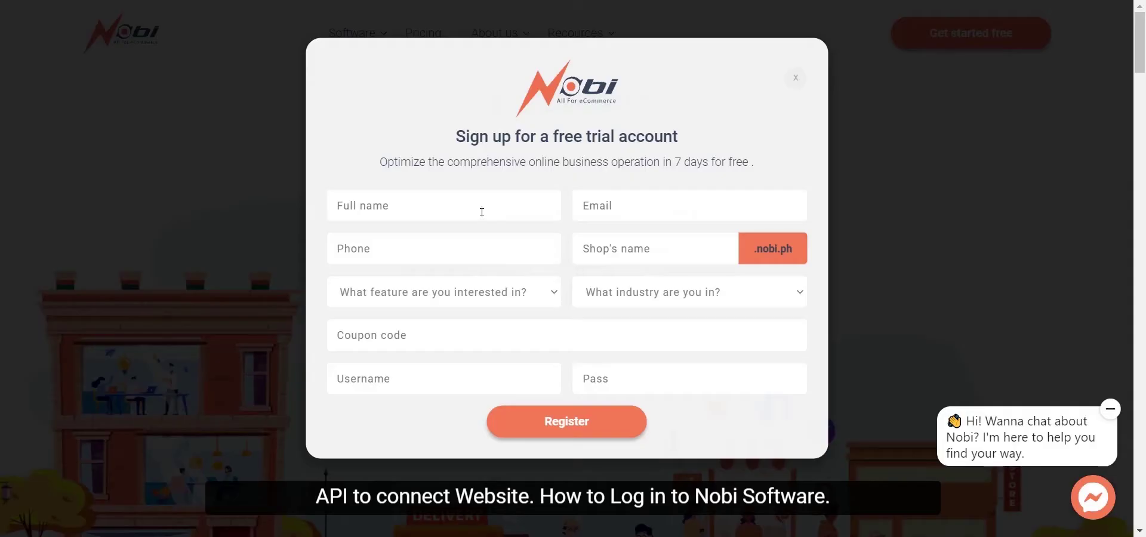
{"action": "left_click", "coordinate": [481, 213]}
Fill in the contact's name, e-mail, phone and store subdomain, choosing Nobi Pos and Functional Foods
{"action": "type", "text": "me"}
{"action": "key", "text": "Tab"}
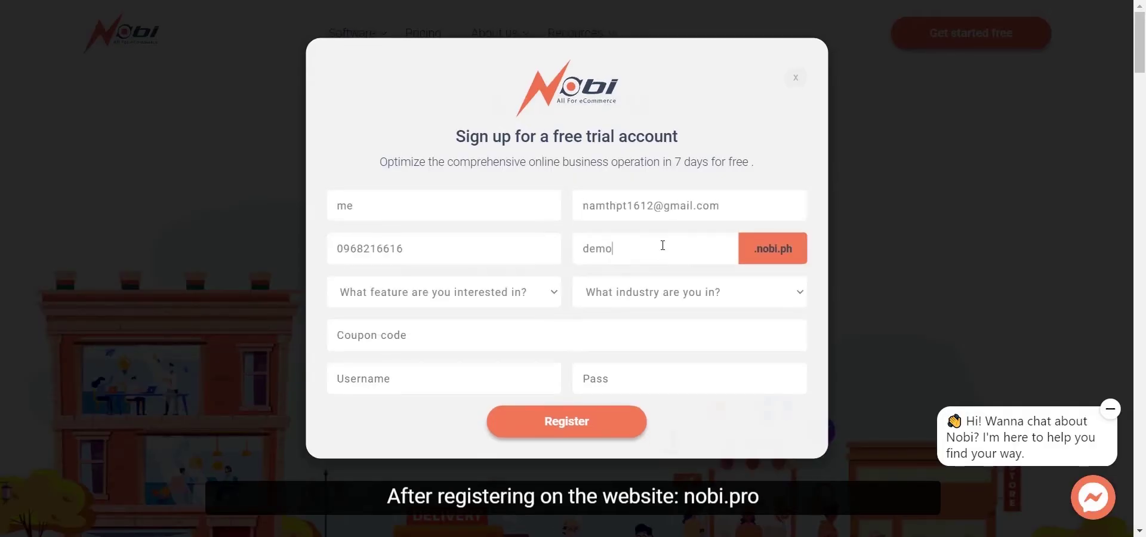
{"action": "left_click", "coordinate": [444, 292]}
{"action": "left_click", "coordinate": [358, 355]}
{"action": "left_click", "coordinate": [690, 292]}
{"action": "left_click", "coordinate": [626, 356]}
{"action": "left_click", "coordinate": [465, 339]}
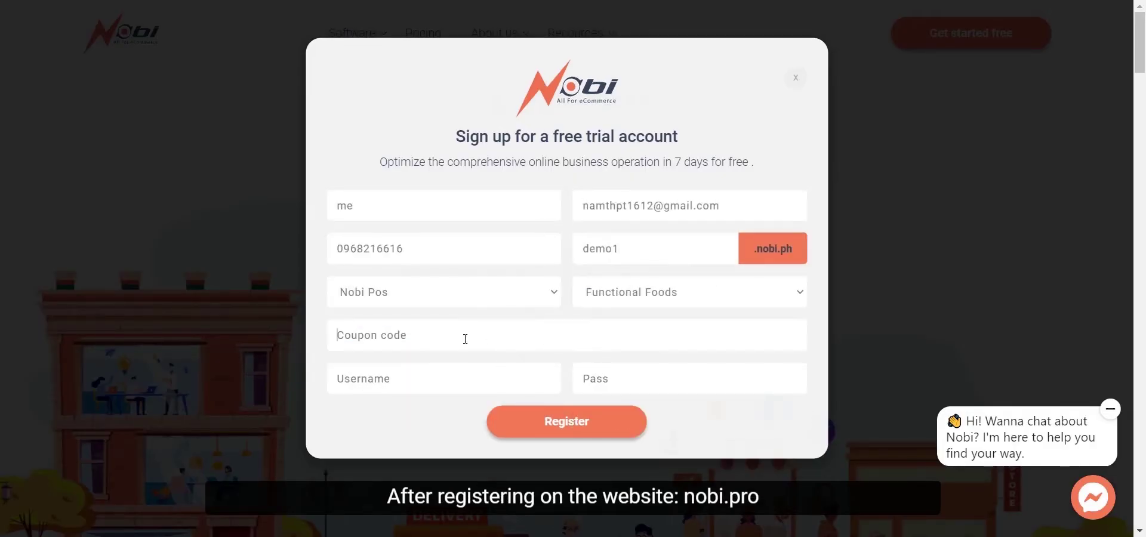
Enter the trial account's username and password, then submit the registration
{"action": "left_click", "coordinate": [445, 379]}
{"action": "type", "text": "accout"}
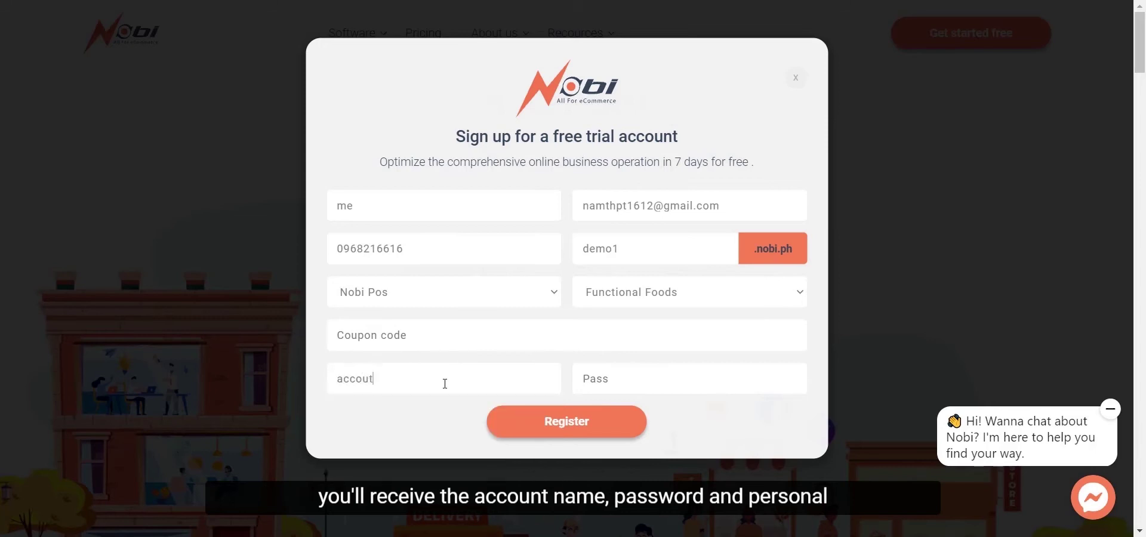
{"action": "type", "text": "1"}
{"action": "left_click", "coordinate": [713, 373]}
{"action": "type", "text": "1"}
{"action": "left_click", "coordinate": [620, 414]}
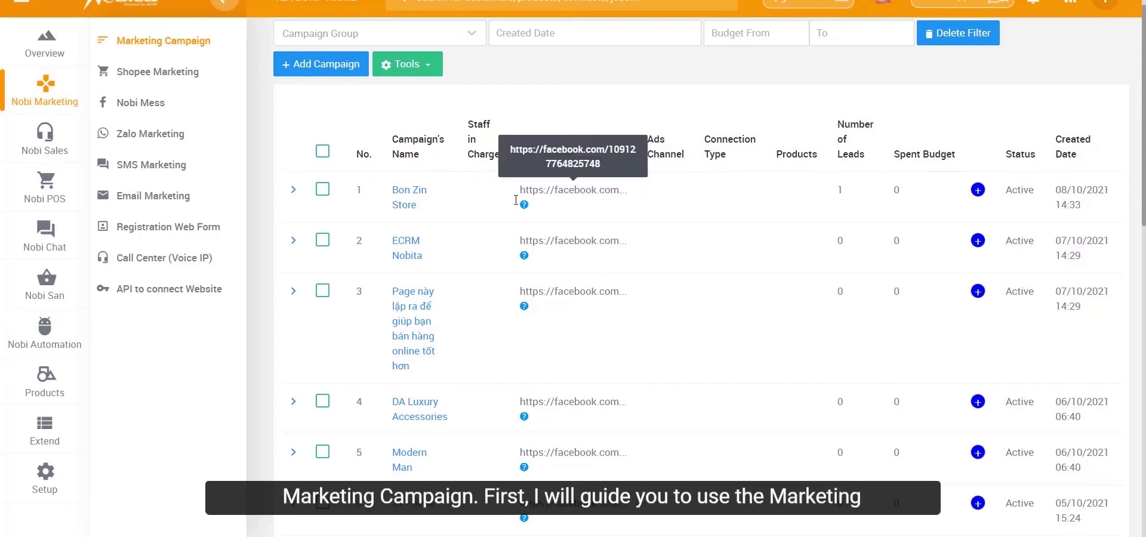
View the Bon Zin Store campaign details, then close them
{"action": "left_click", "coordinate": [406, 197]}
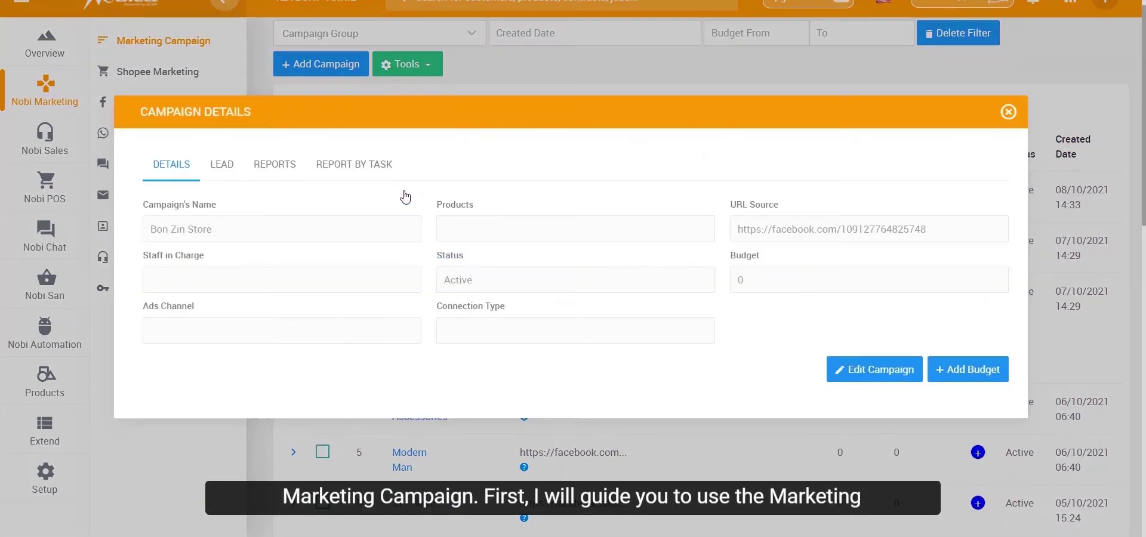
{"action": "left_click", "coordinate": [1008, 112]}
{"action": "scroll", "coordinate": [347, 138], "scroll_direction": "up", "scroll_amount": 1}
Start a new campaign named 'sale 10/10' and choose the staff member in charge
{"action": "left_click", "coordinate": [347, 138]}
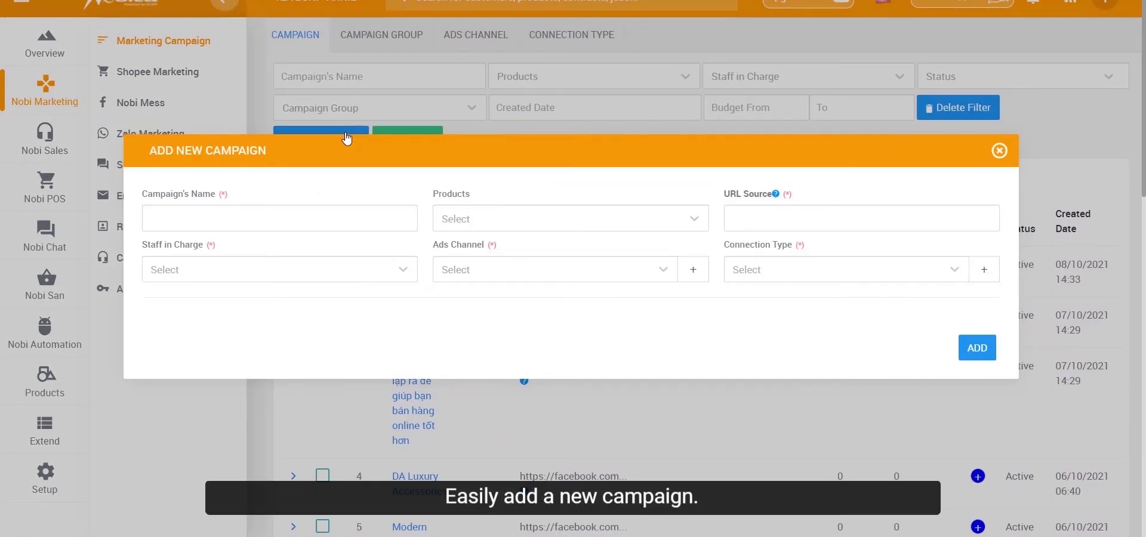
{"action": "left_click", "coordinate": [288, 216]}
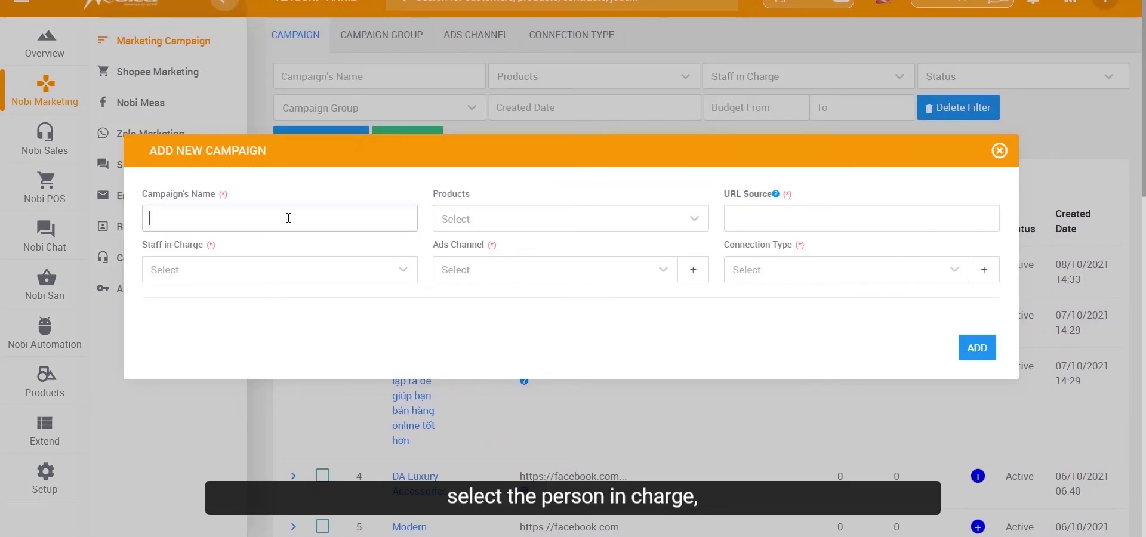
{"action": "type", "text": "sale 1"}
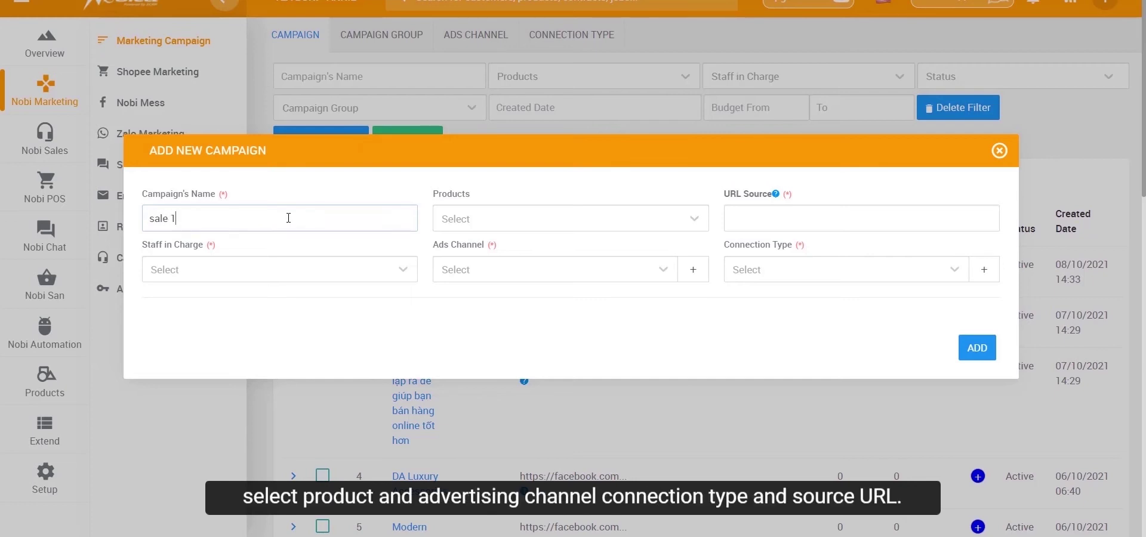
{"action": "type", "text": "0/10"}
{"action": "left_click", "coordinate": [264, 274]}
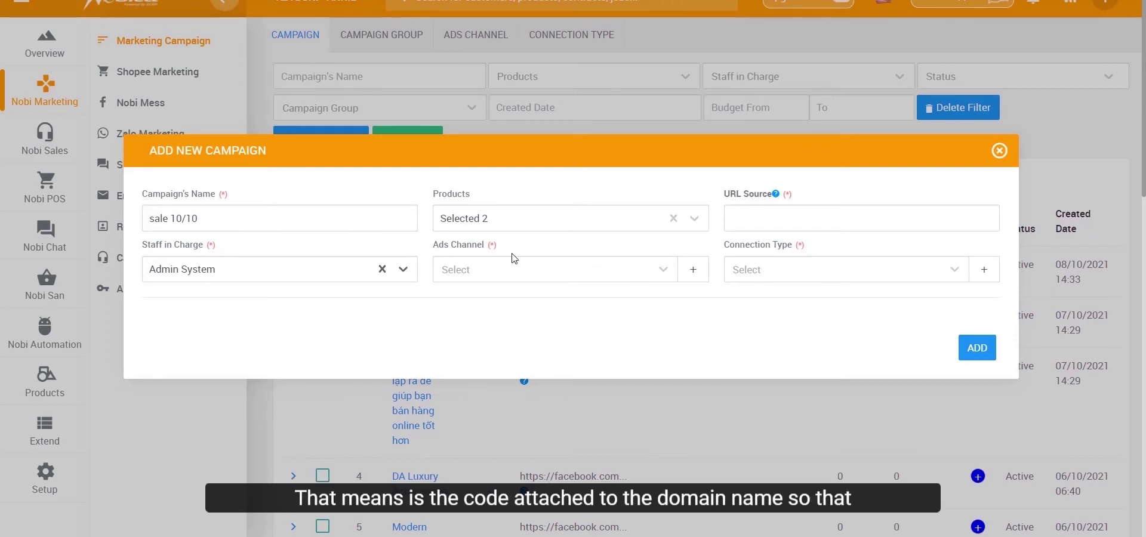
Begin creating a new ads channel, typing 'face' as its name
{"action": "left_click", "coordinate": [555, 275]}
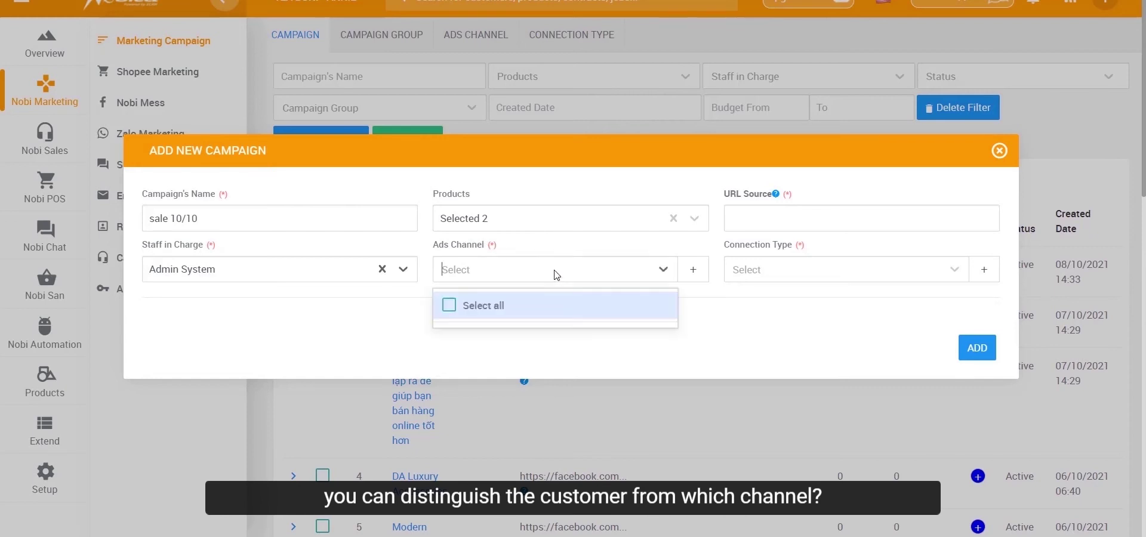
{"action": "left_click", "coordinate": [693, 273]}
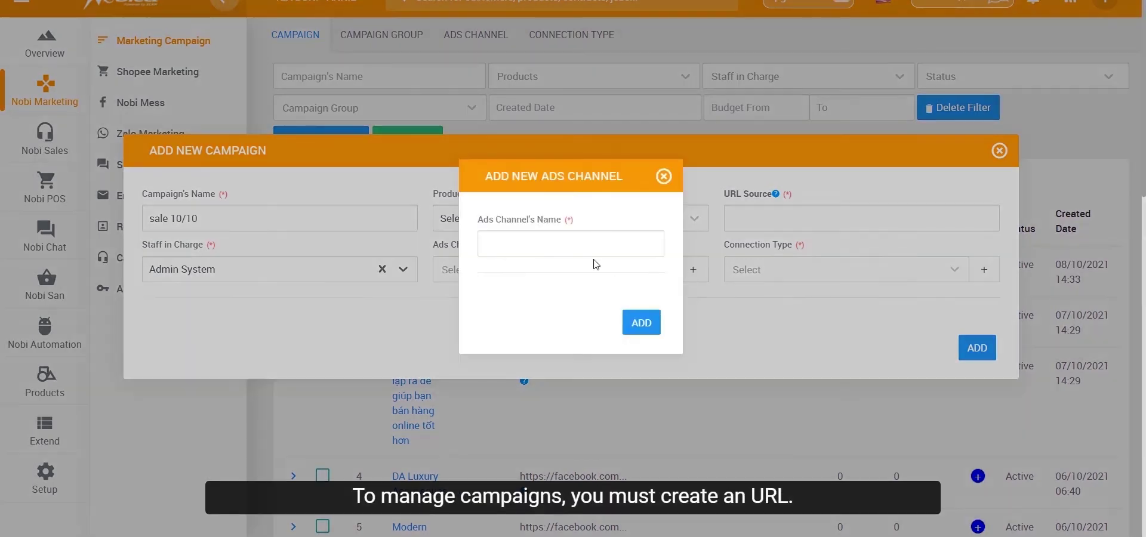
{"action": "left_click", "coordinate": [583, 247]}
{"action": "type", "text": "face"}
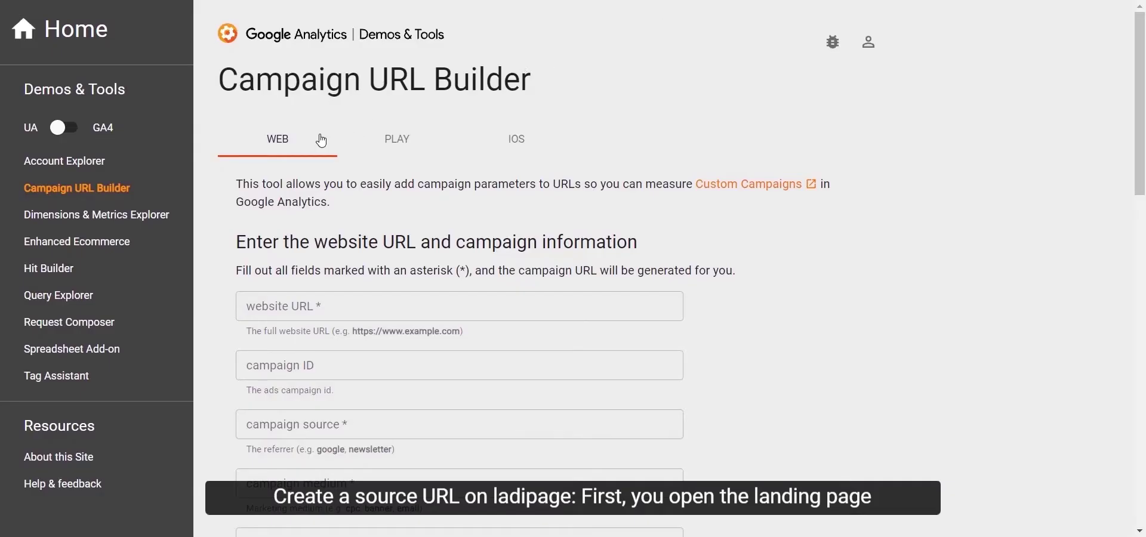
Enter the nobita.pro website URL with campaign ID 'sale', source 'facebook' and medium 'cpc'
{"action": "left_click", "coordinate": [325, 306]}
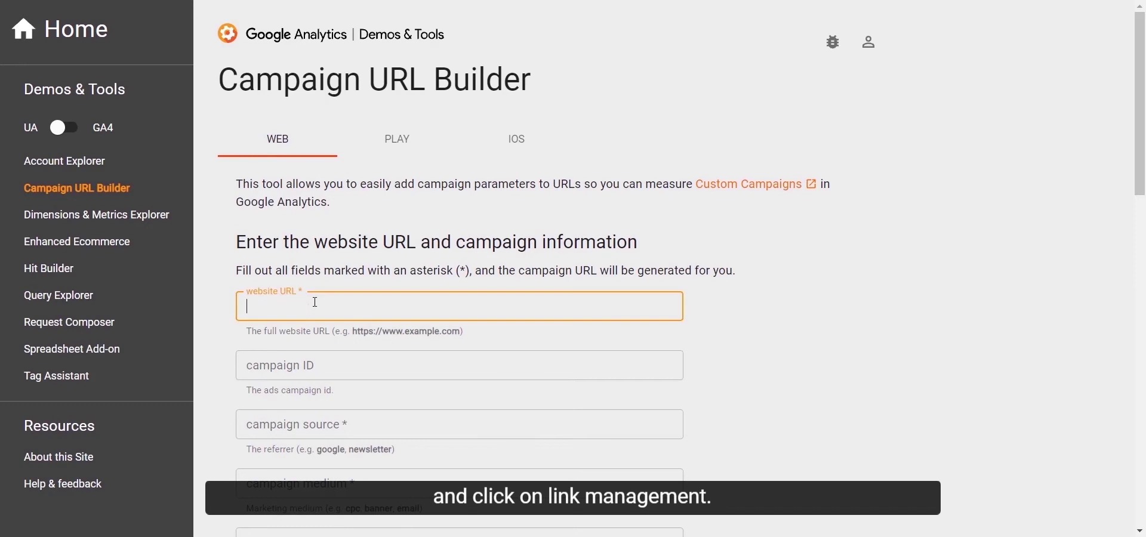
{"action": "type", "text": "https://nobita.pro/"}
{"action": "left_click", "coordinate": [330, 366]}
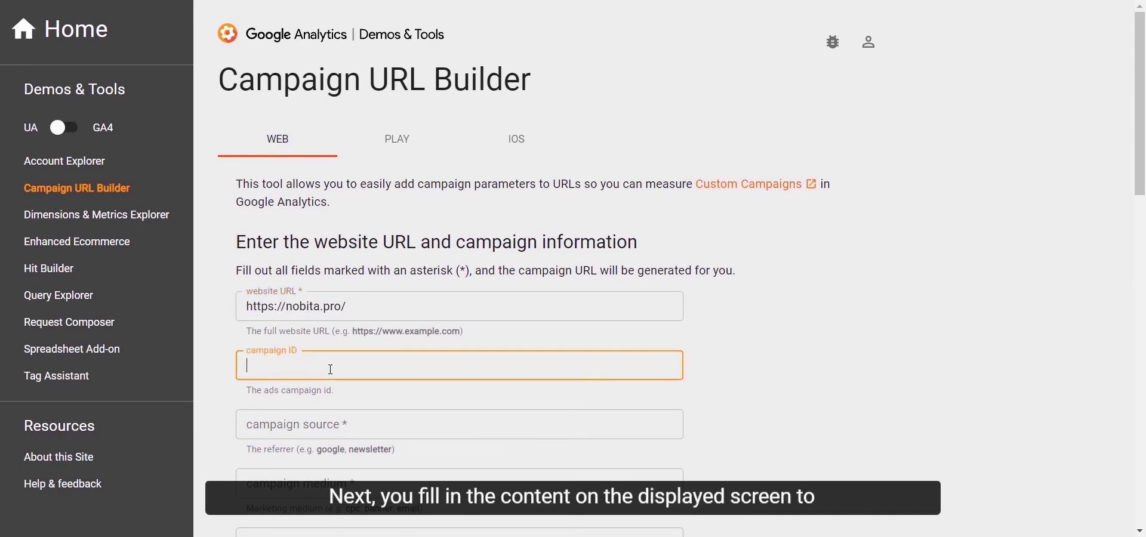
{"action": "scroll", "coordinate": [335, 364], "scroll_direction": "down", "scroll_amount": 1}
{"action": "type", "text": "sale"}
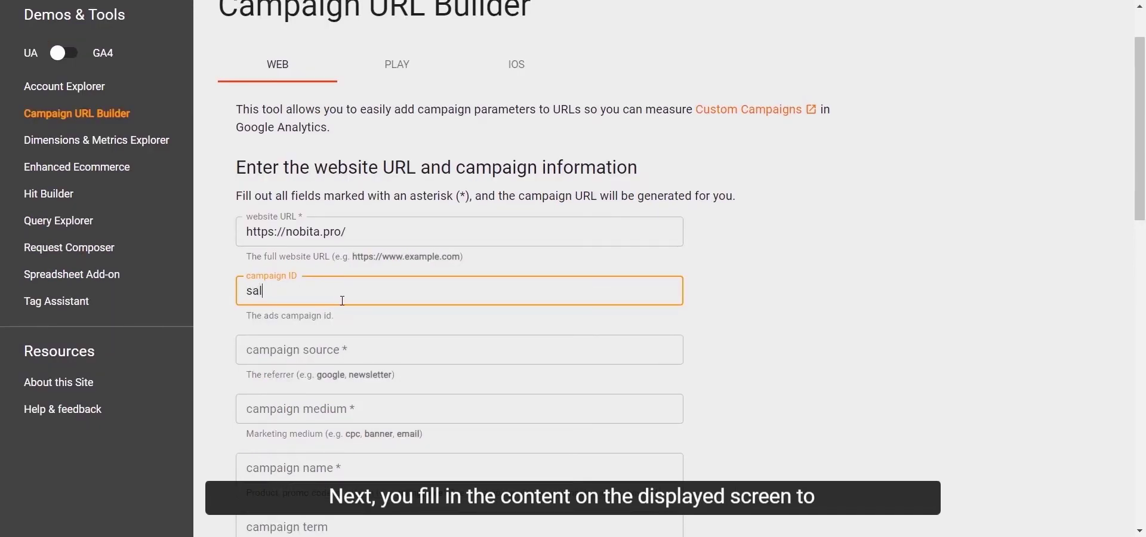
{"action": "left_click", "coordinate": [337, 354]}
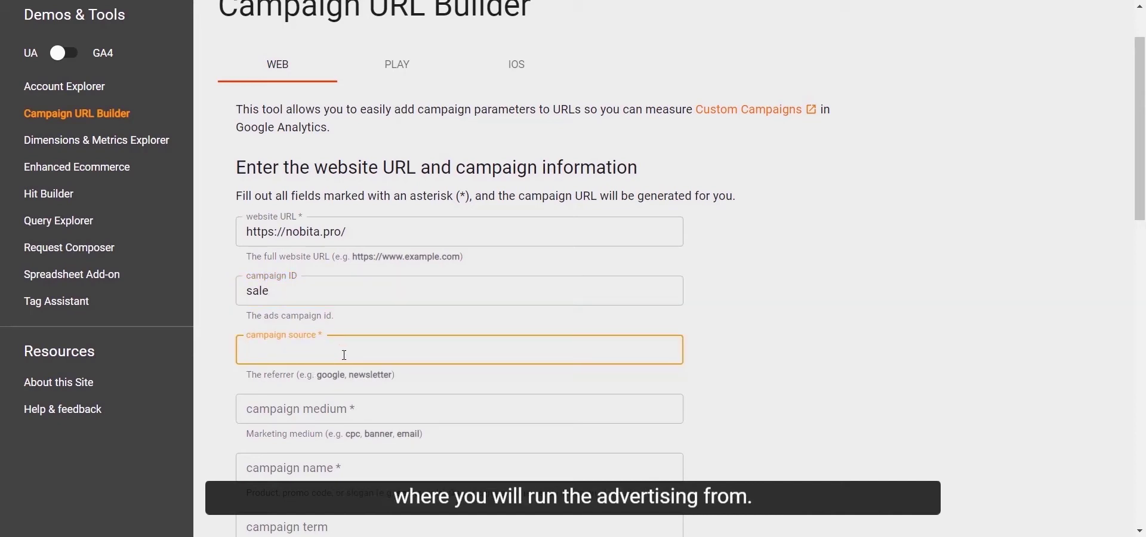
{"action": "type", "text": "face"}
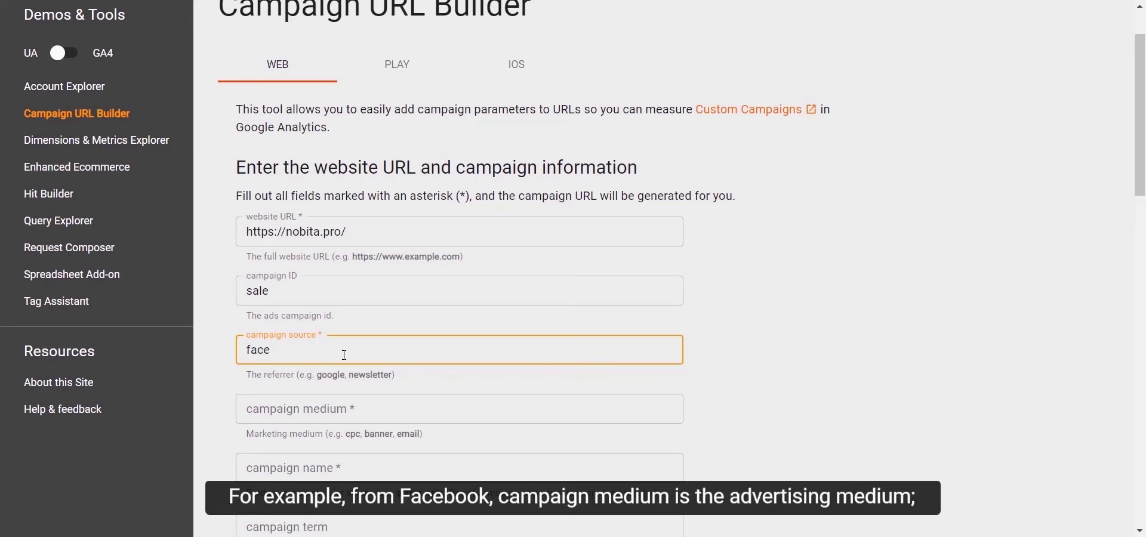
{"action": "type", "text": "book"}
{"action": "left_click_drag", "start_coordinate": [360, 382], "coordinate": [358, 412]}
{"action": "left_click", "coordinate": [358, 421]}
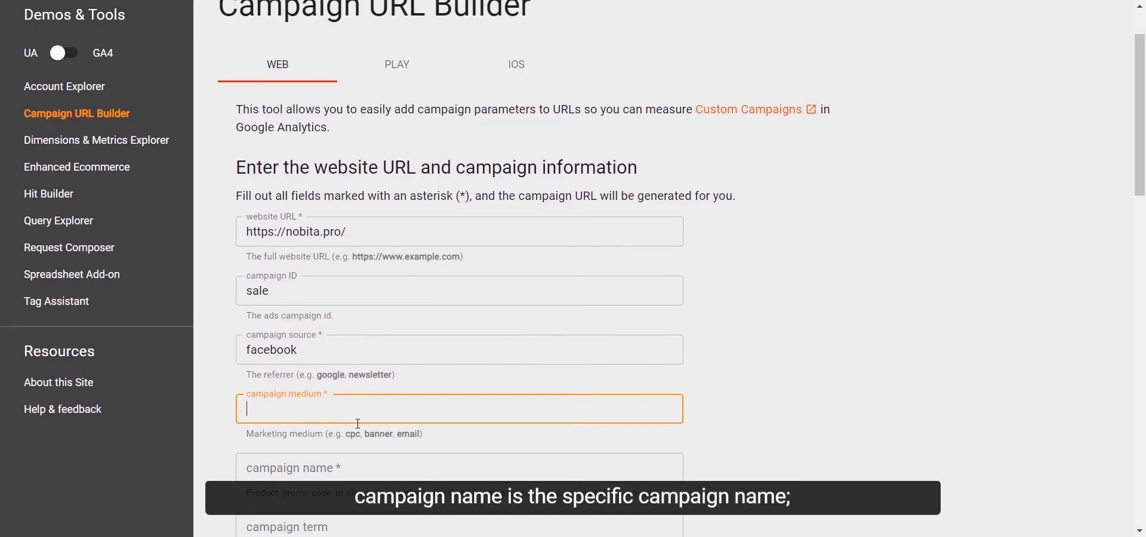
{"action": "type", "text": "cpc"}
Set the campaign name to 'salet10' with the remaining tags, then copy the generated URL
{"action": "left_click", "coordinate": [388, 469]}
{"action": "scroll", "coordinate": [465, 429], "scroll_direction": "down", "scroll_amount": 3}
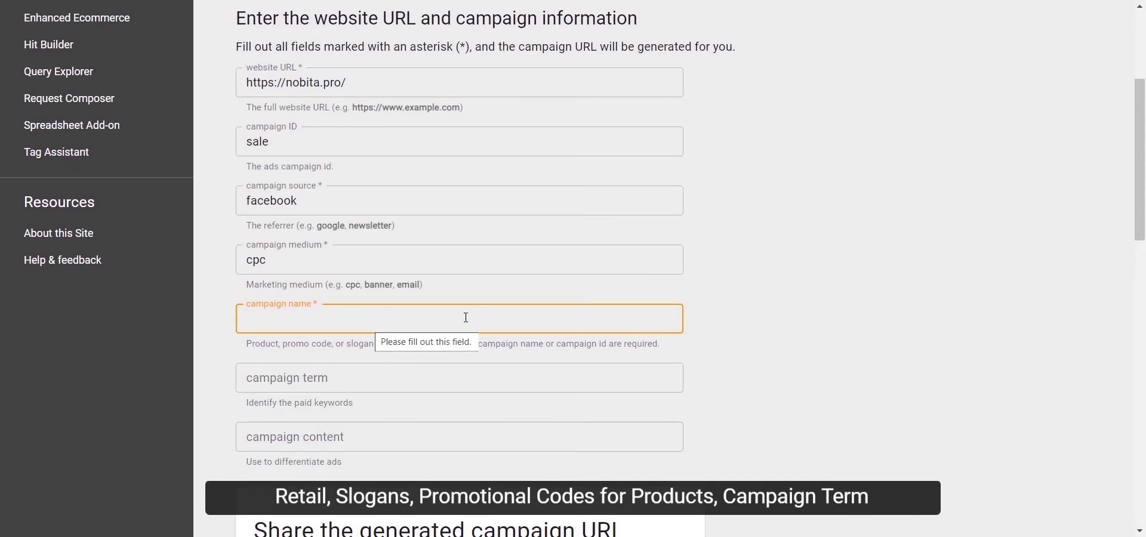
{"action": "type", "text": "s"}
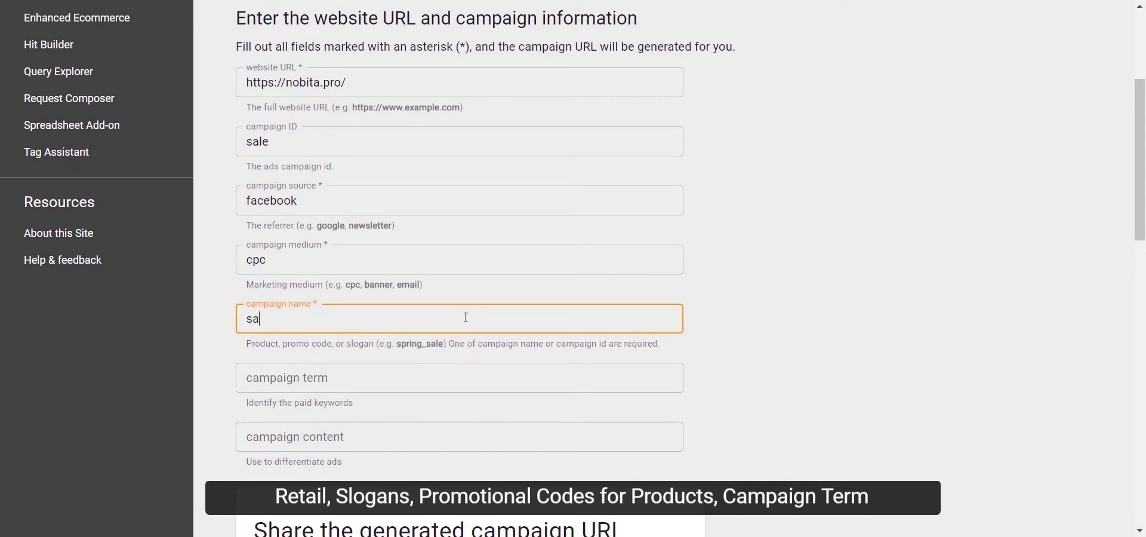
{"action": "type", "text": "a"}
{"action": "key", "text": "BackSpace"}
{"action": "type", "text": "sd"}
{"action": "key", "text": "BackSpace"}
{"action": "key", "text": "BackSpace"}
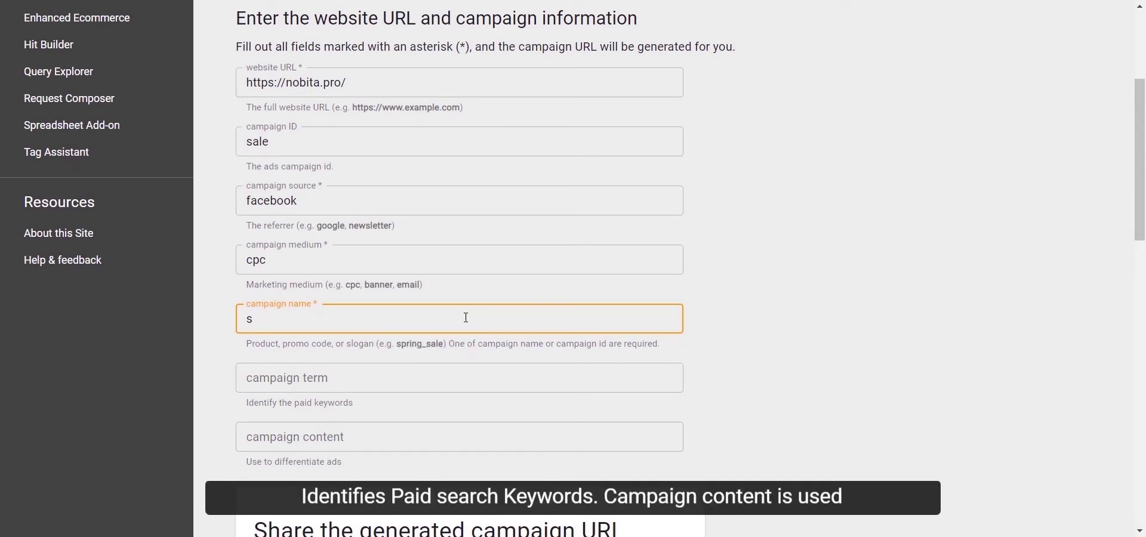
{"action": "type", "text": "alet10"}
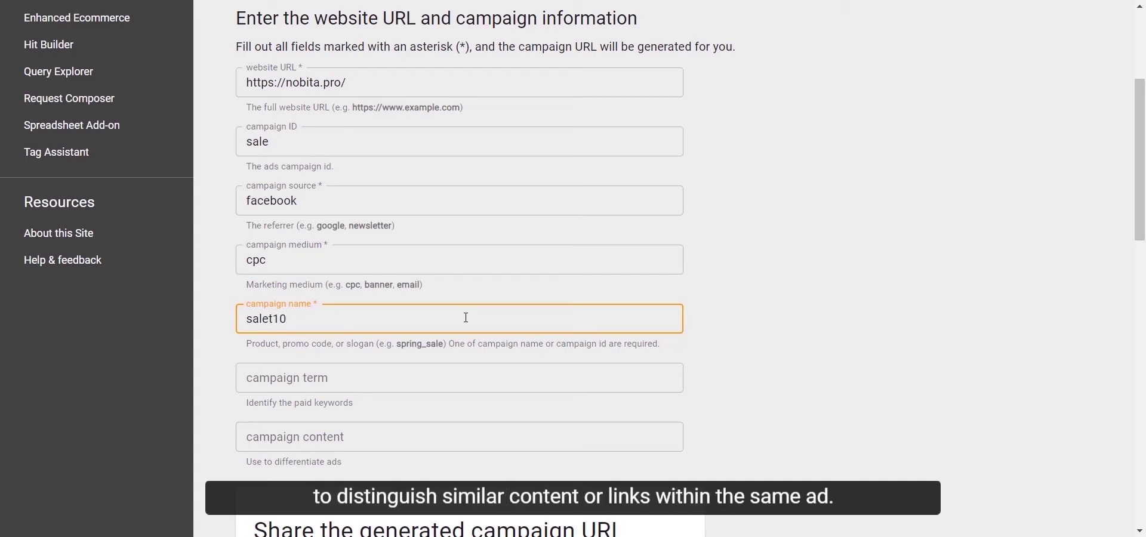
{"action": "left_click", "coordinate": [346, 386]}
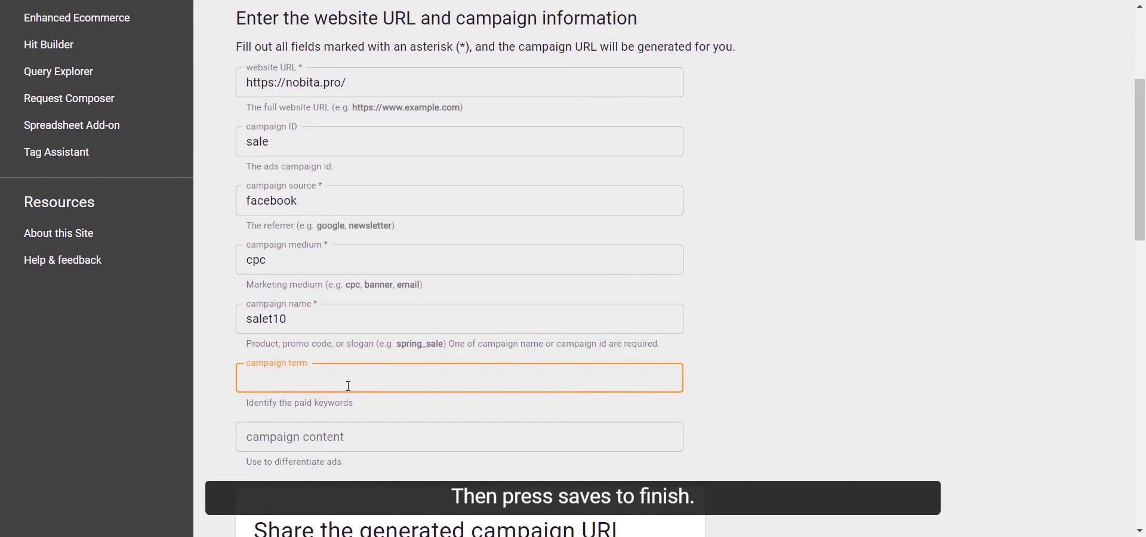
{"action": "left_click", "coordinate": [658, 340]}
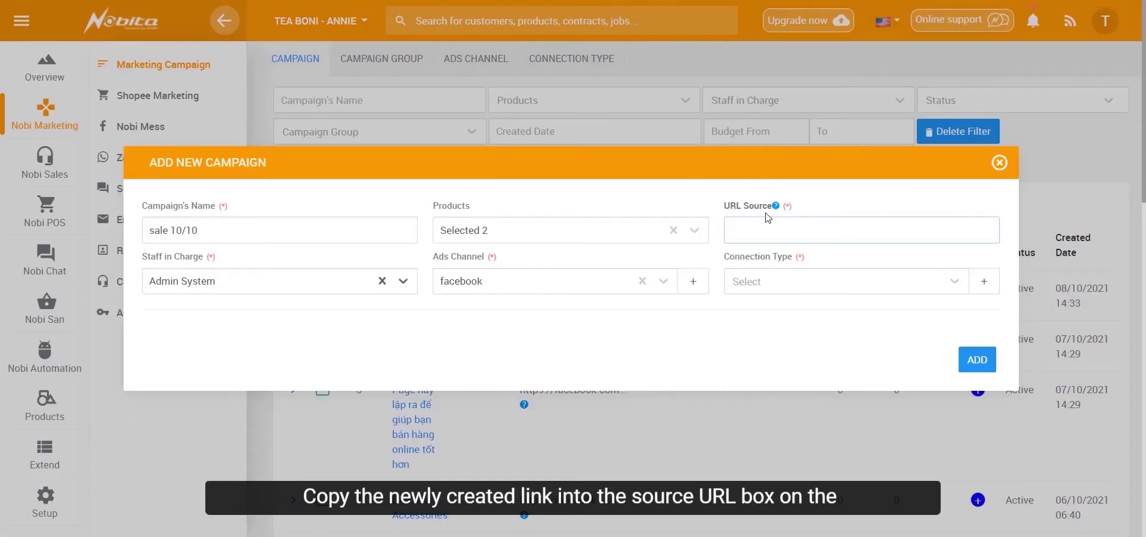
Add the 'sale 10/10' campaign with the pasted tracking link and all connection types selected
{"action": "key", "text": "ctrl+v"}
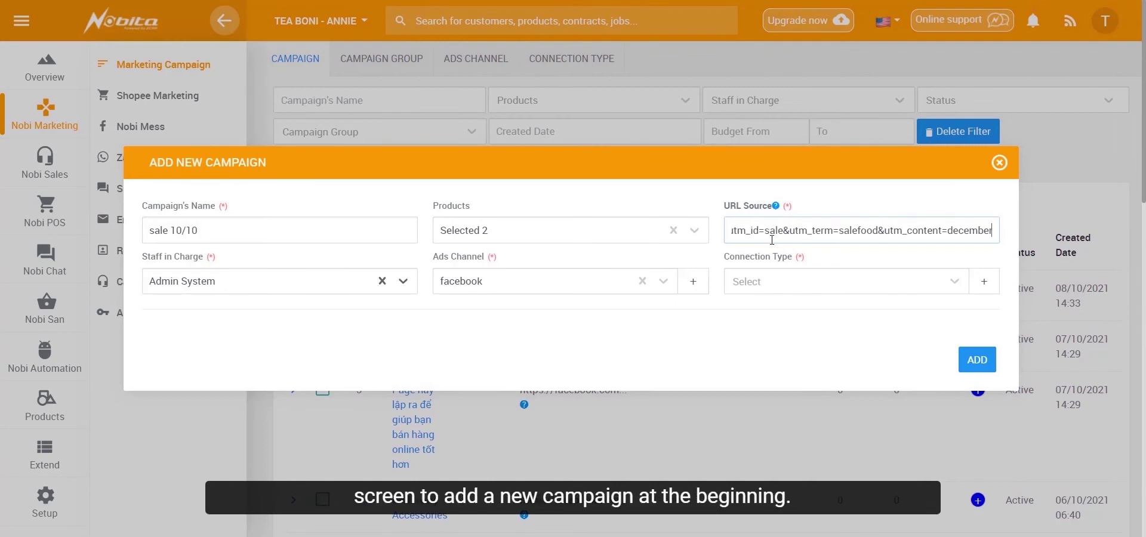
{"action": "left_click", "coordinate": [798, 286]}
{"action": "left_click", "coordinate": [804, 318]}
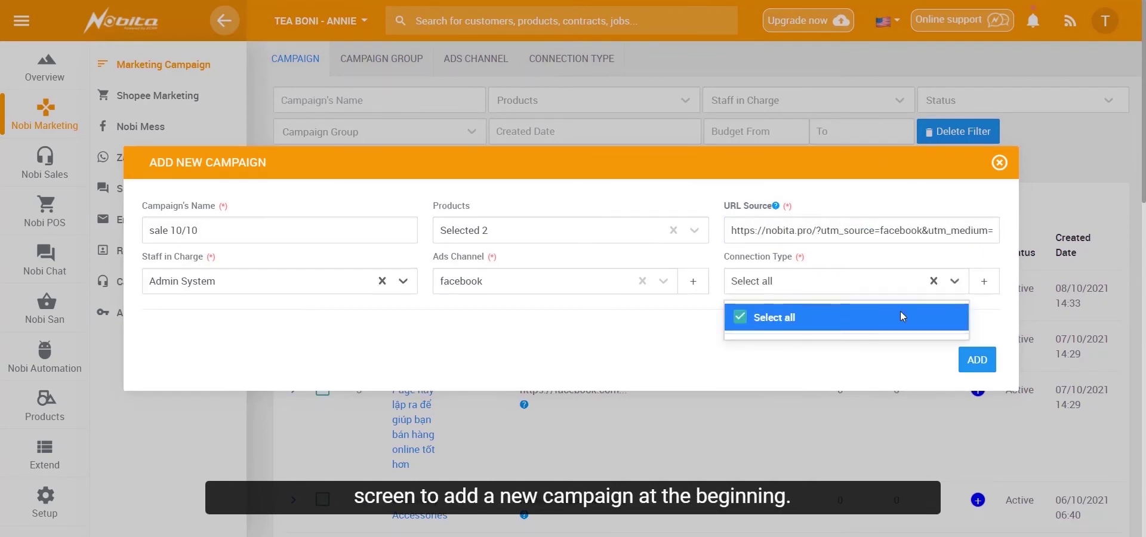
{"action": "left_click", "coordinate": [884, 268]}
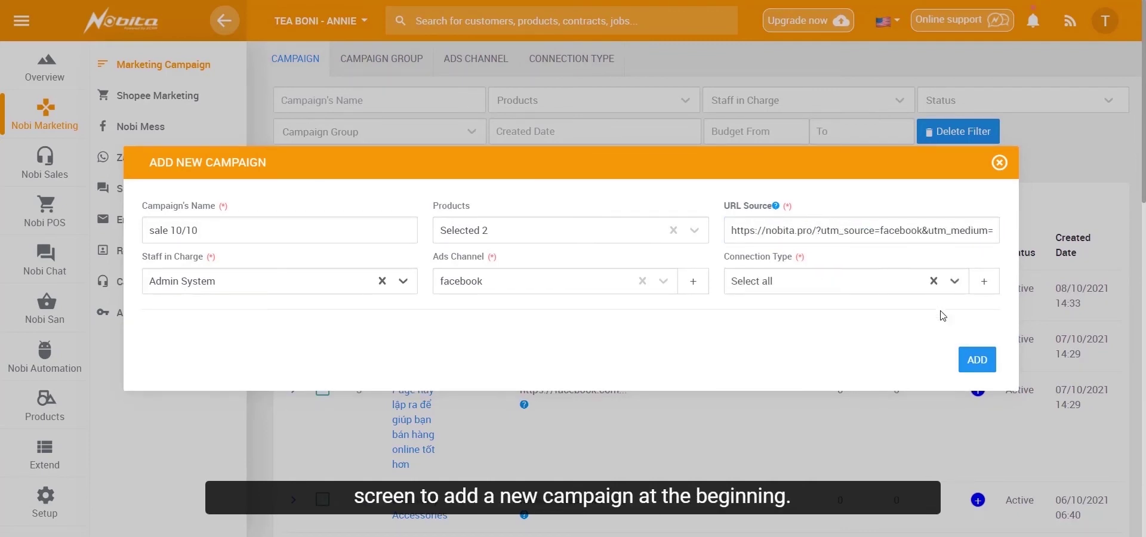
{"action": "left_click", "coordinate": [976, 361]}
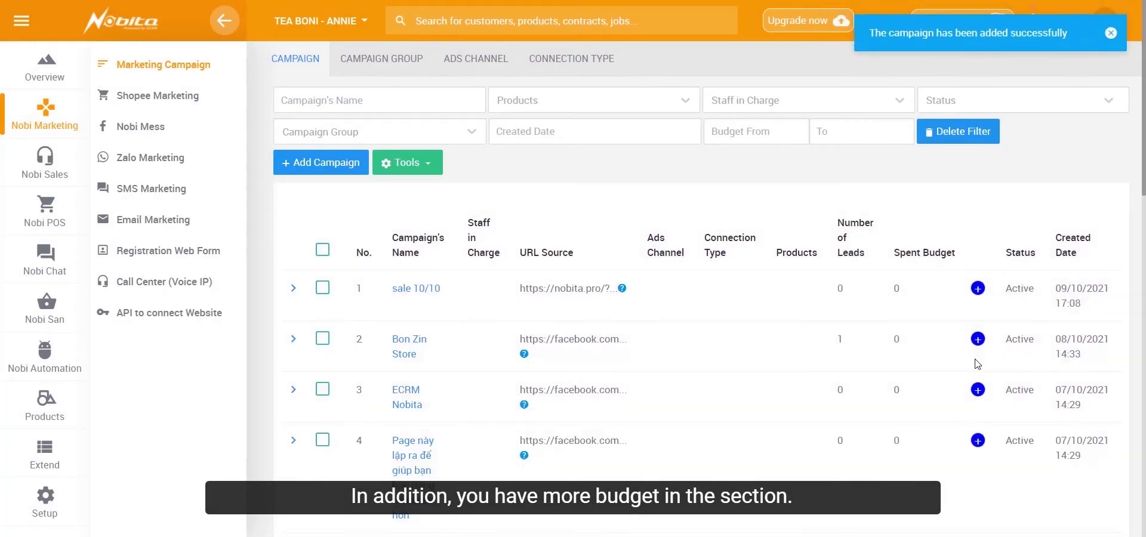
Set the Modern Men campaign's budget to 2300
{"action": "scroll", "coordinate": [981, 298], "scroll_direction": "down", "scroll_amount": 2}
{"action": "left_click", "coordinate": [979, 217]}
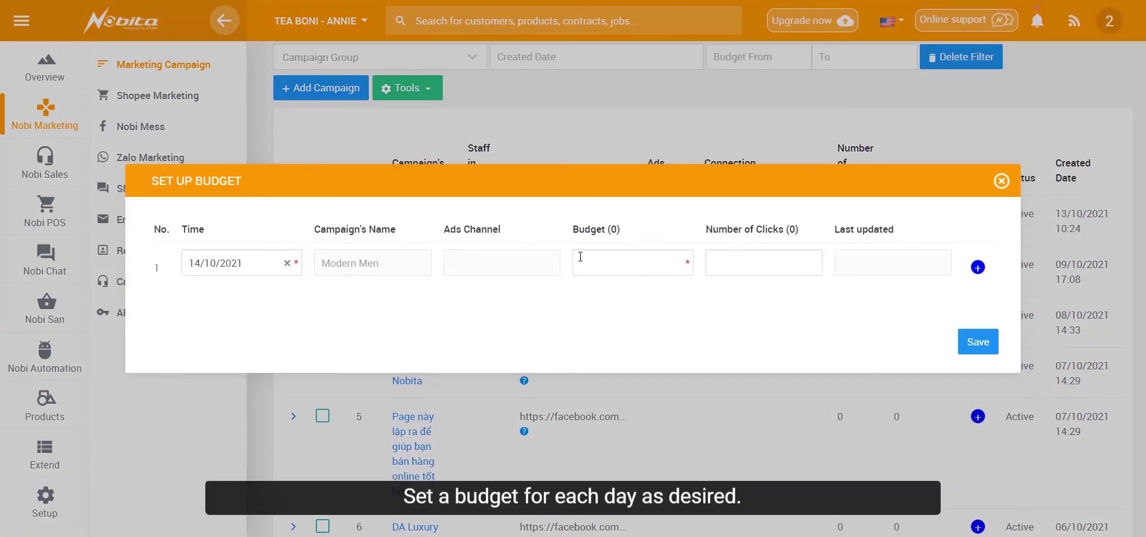
{"action": "left_click", "coordinate": [611, 257]}
{"action": "type", "text": "2300"}
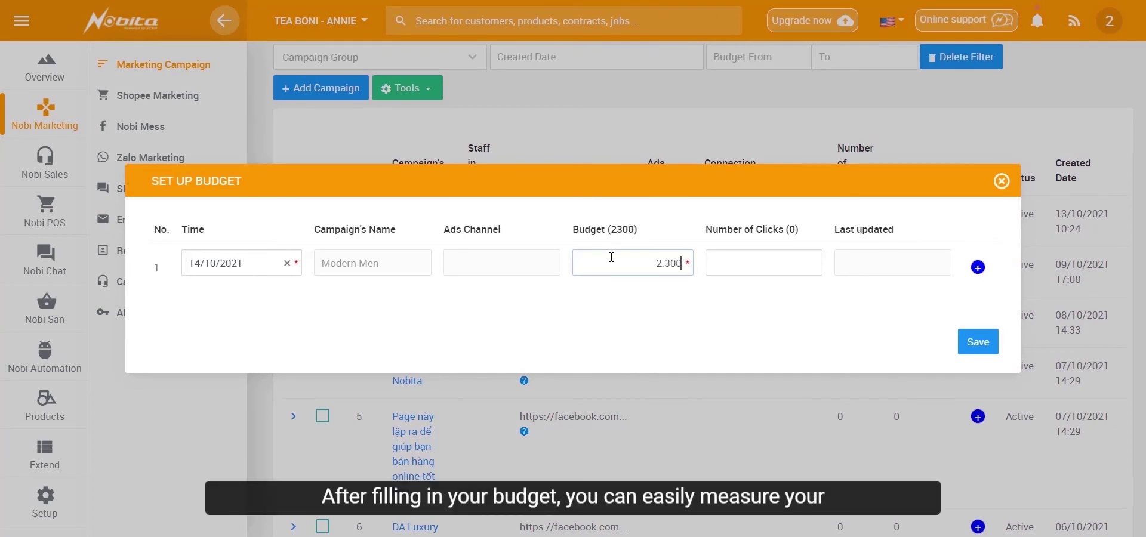
{"action": "key", "text": "Return"}
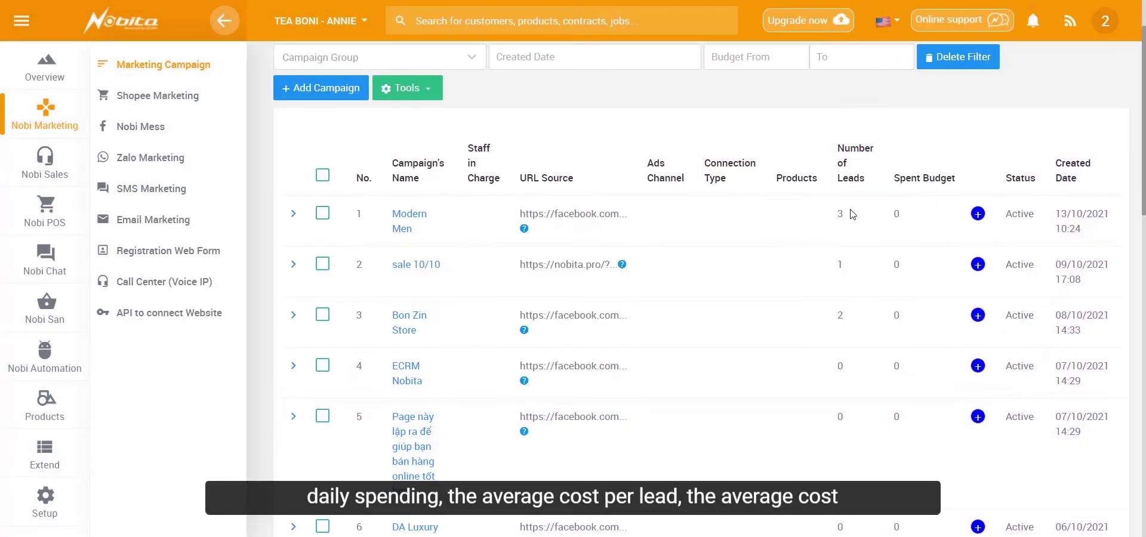
Open the Modern Men campaign and review its LEAD and REPORTS tabs
{"action": "left_click", "coordinate": [399, 218]}
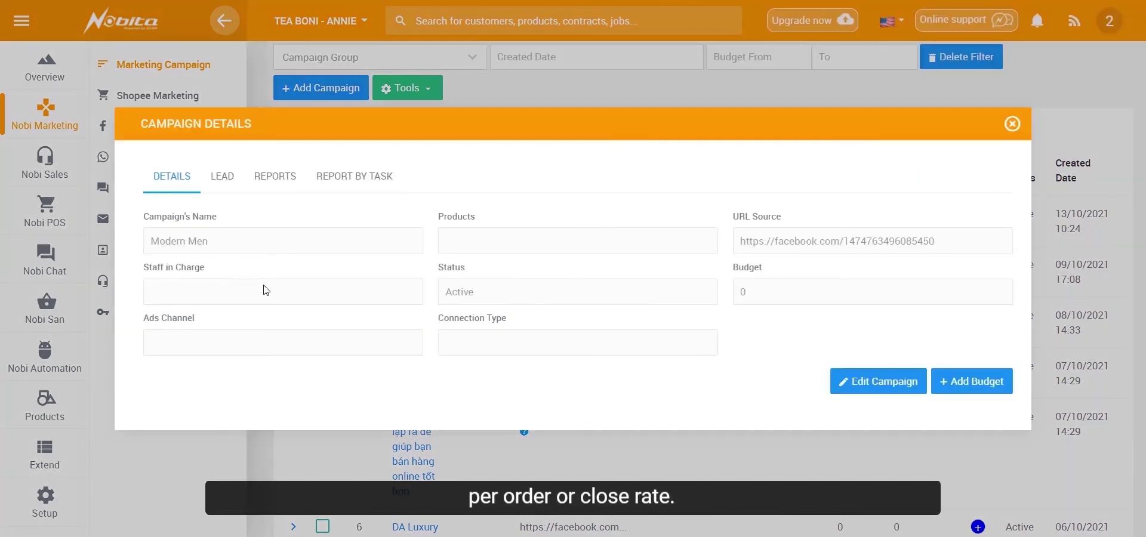
{"action": "left_click", "coordinate": [233, 179]}
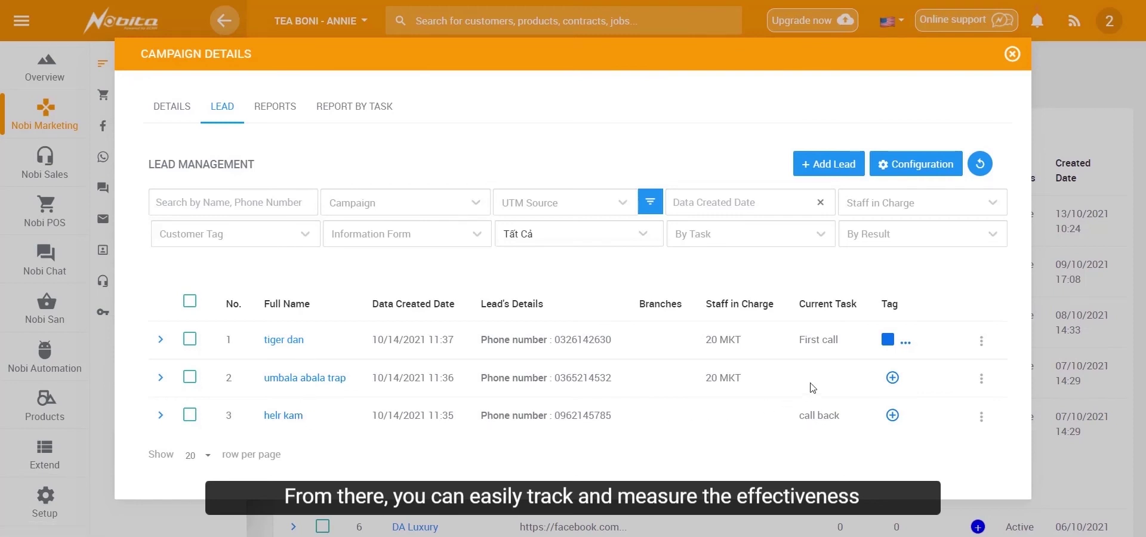
{"action": "left_click", "coordinate": [274, 119]}
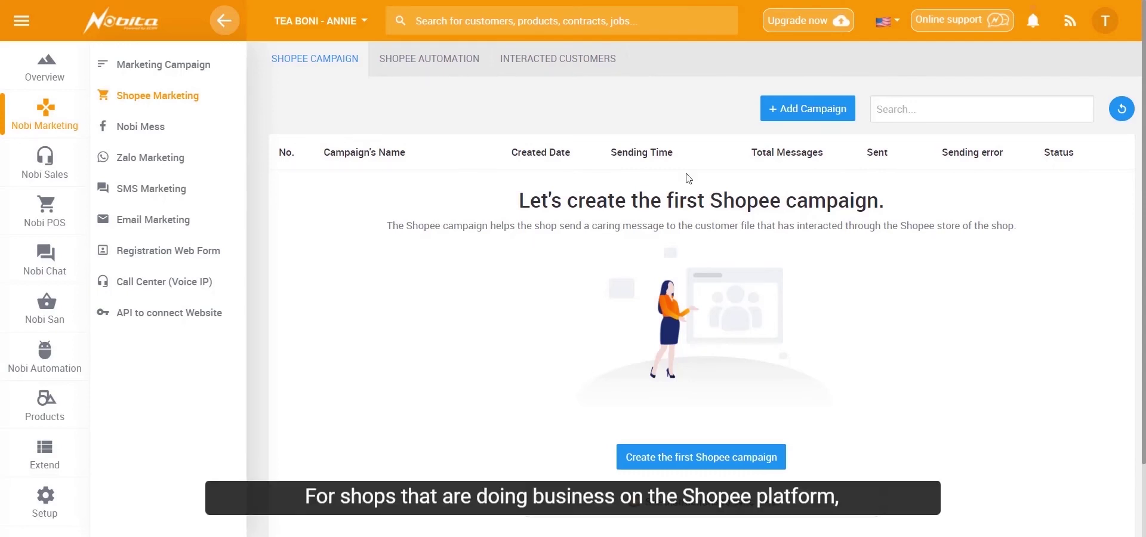
Open the Add New Campaign form on the Shopee Campaign tab
{"action": "left_click", "coordinate": [807, 110]}
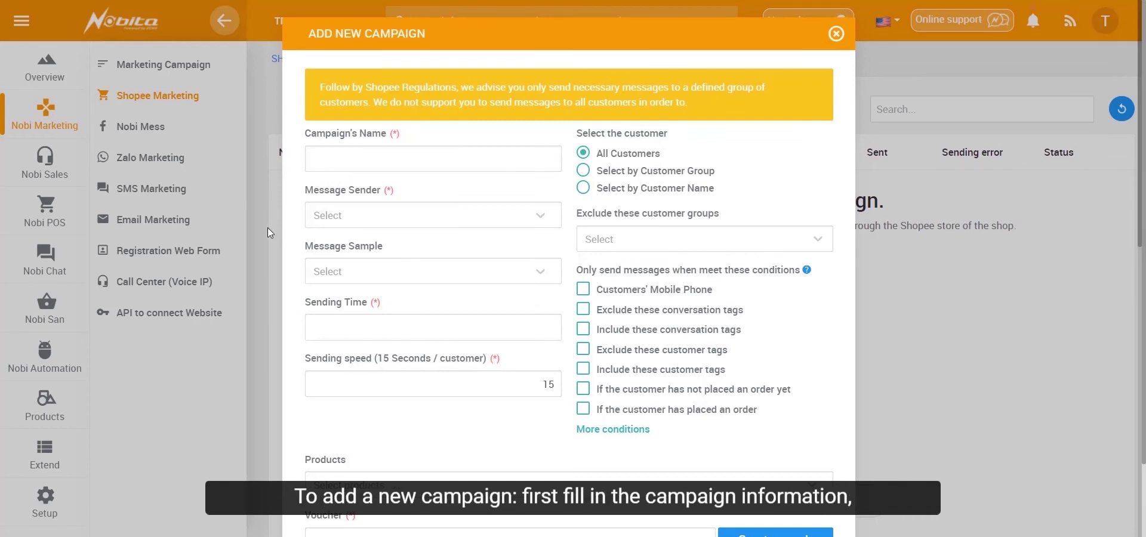
Name the Shopee campaign 'sale 10/10' and switch its targeting to Select by Customer Name
{"action": "left_click", "coordinate": [403, 154]}
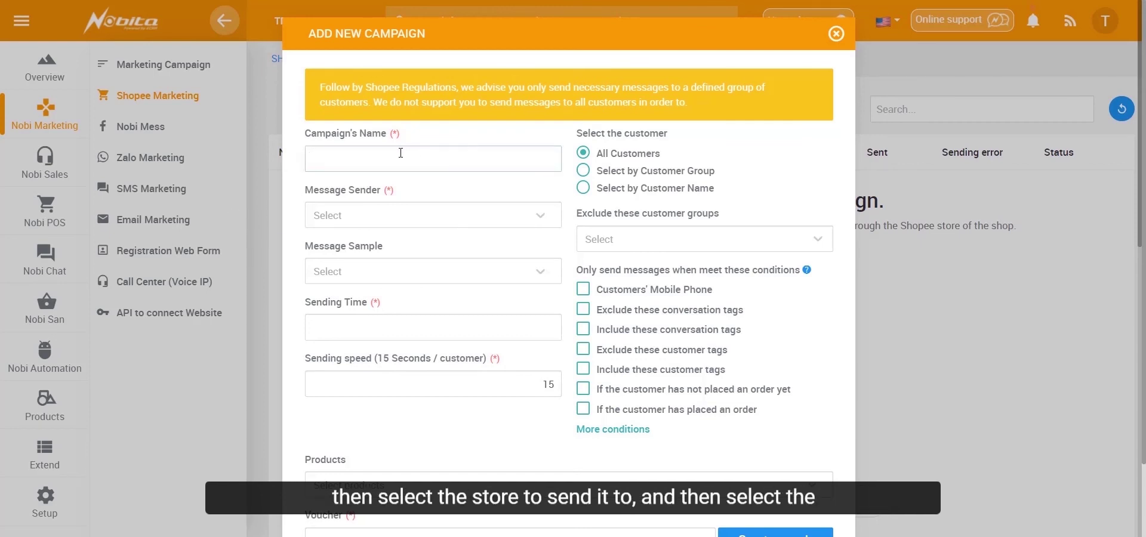
{"action": "type", "text": "sale 10/10"}
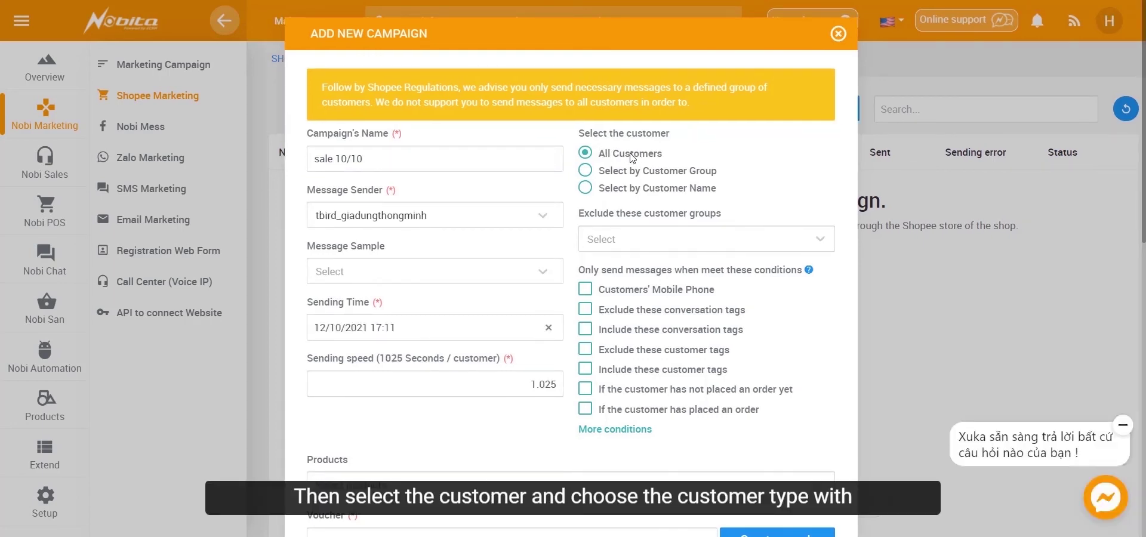
{"action": "left_click", "coordinate": [586, 171]}
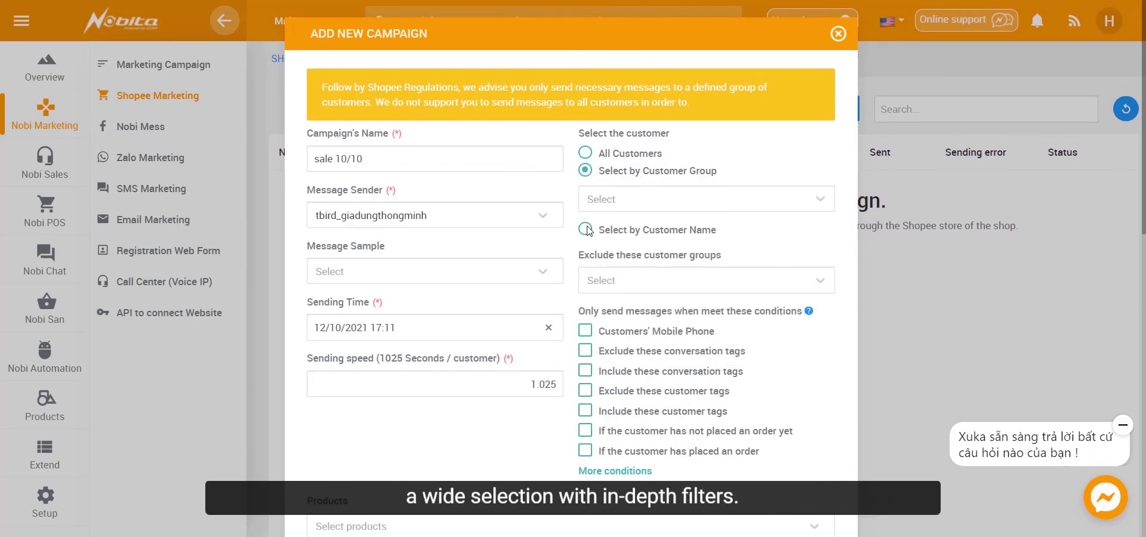
{"action": "left_click", "coordinate": [586, 230]}
{"action": "left_click", "coordinate": [667, 216]}
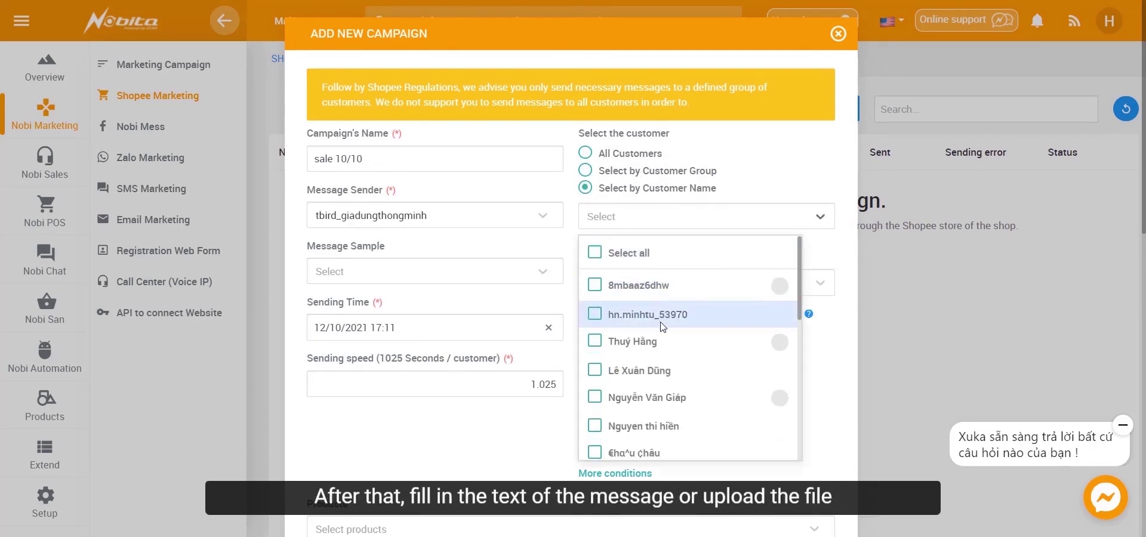
{"action": "left_click", "coordinate": [785, 176]}
{"action": "left_click", "coordinate": [650, 284]}
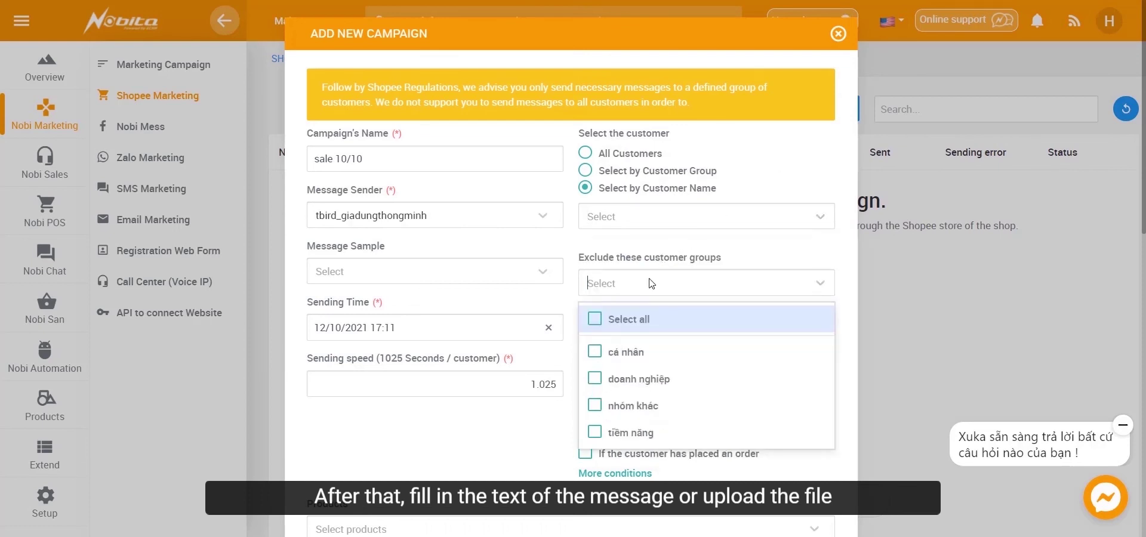
{"action": "left_click", "coordinate": [714, 239]}
{"action": "scroll", "coordinate": [692, 262], "scroll_direction": "down", "scroll_amount": 1}
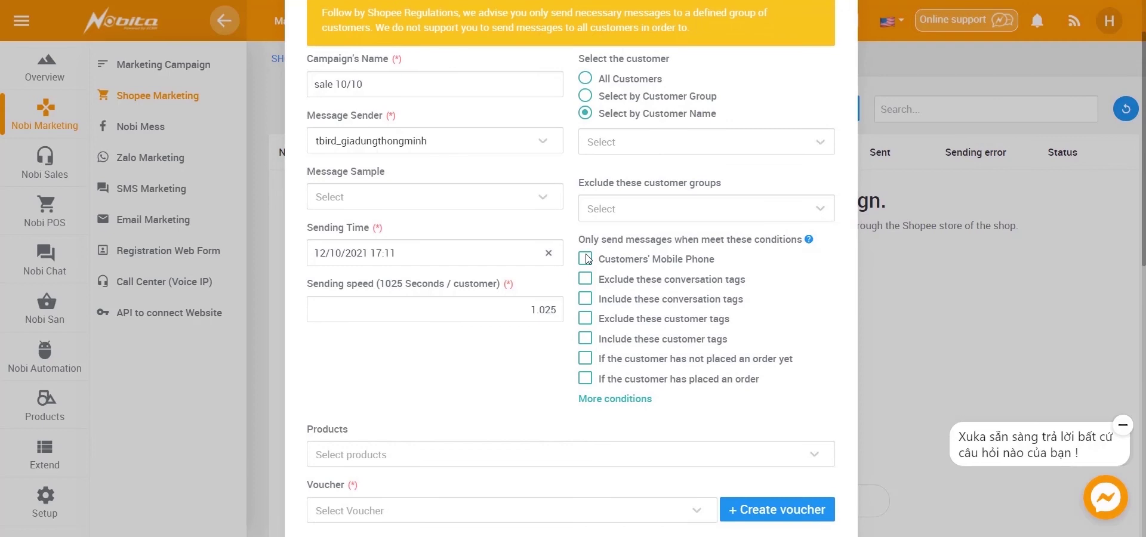
Start the message content with 'hi' followed by the {{fullname}} placeholder
{"action": "scroll", "coordinate": [549, 239], "scroll_direction": "down", "scroll_amount": 6}
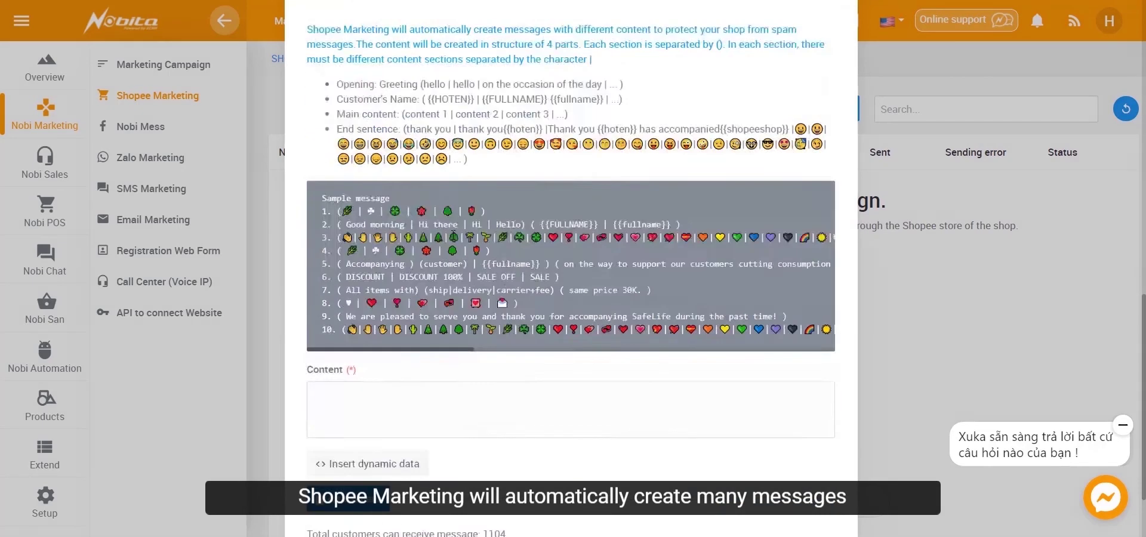
{"action": "left_click", "coordinate": [452, 229]}
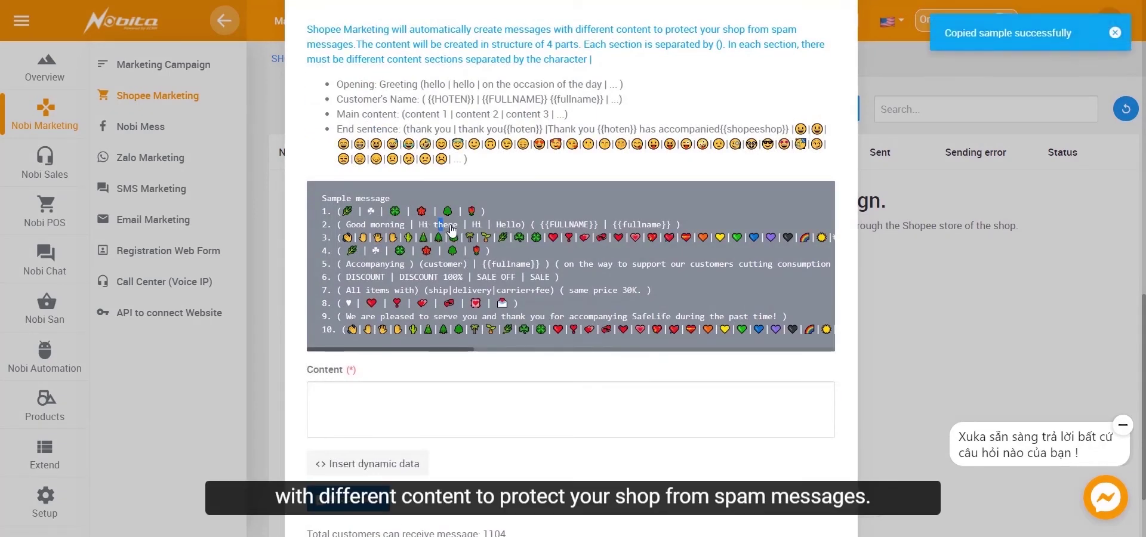
{"action": "left_click", "coordinate": [375, 410]}
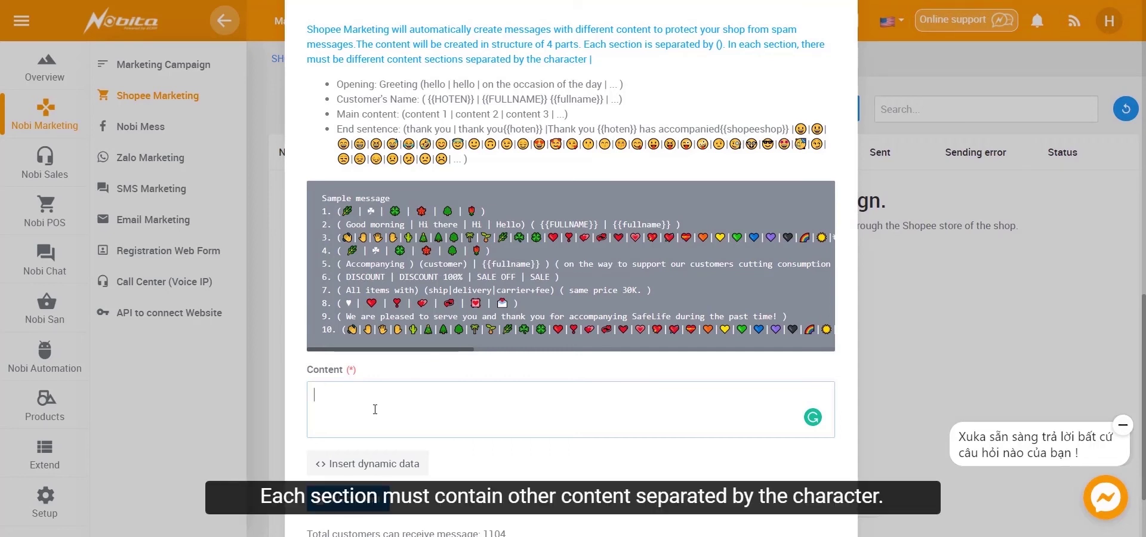
{"action": "left_click", "coordinate": [375, 409]}
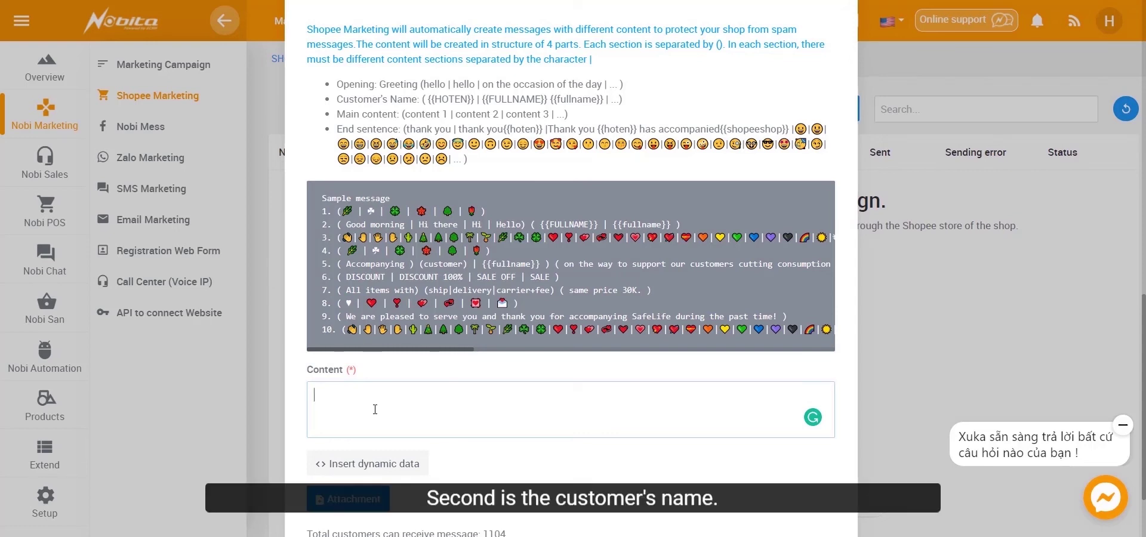
{"action": "type", "text": "hi"}
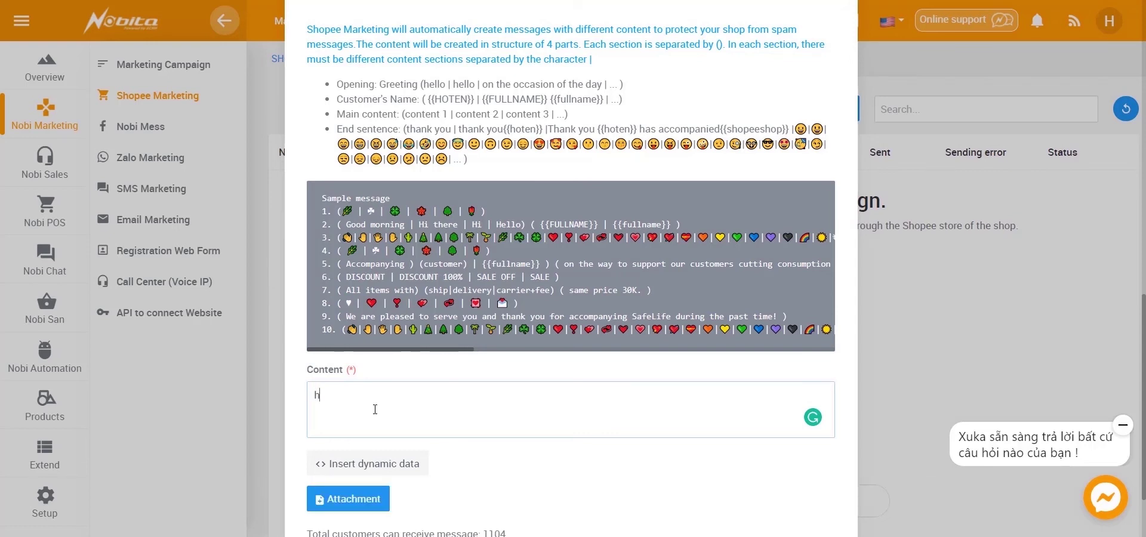
{"action": "left_click", "coordinate": [378, 465]}
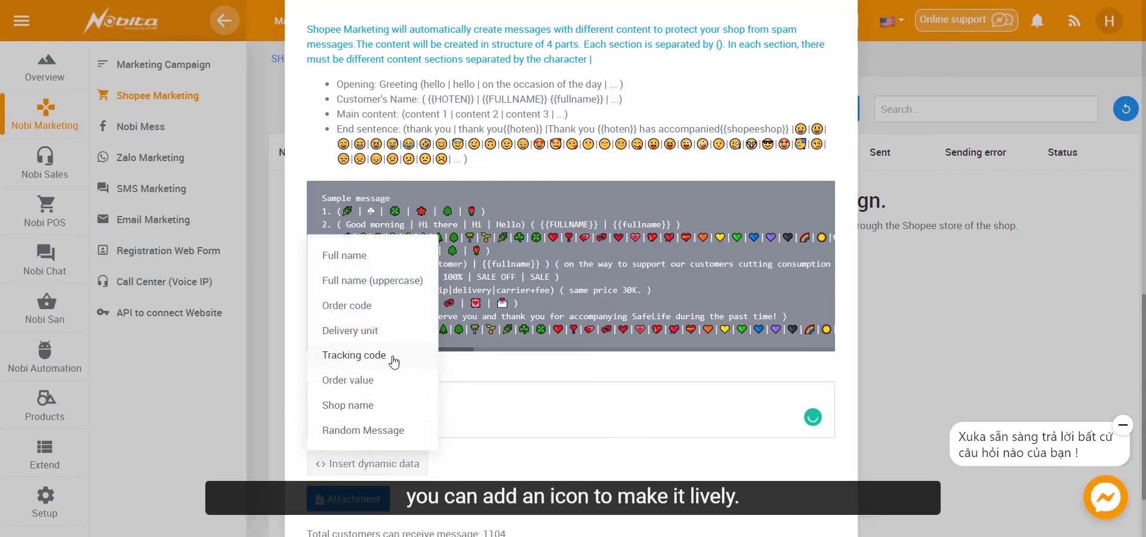
{"action": "left_click", "coordinate": [358, 258]}
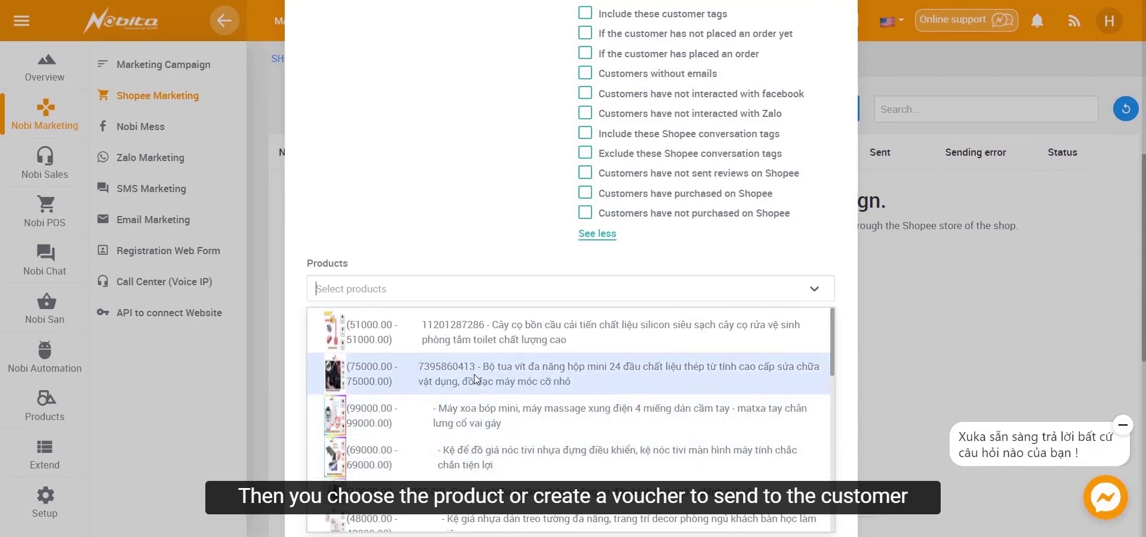
Add the first product to the campaign, leaving the voucher unselected
{"action": "left_click", "coordinate": [478, 331]}
{"action": "scroll", "coordinate": [525, 325], "scroll_direction": "down", "scroll_amount": 3}
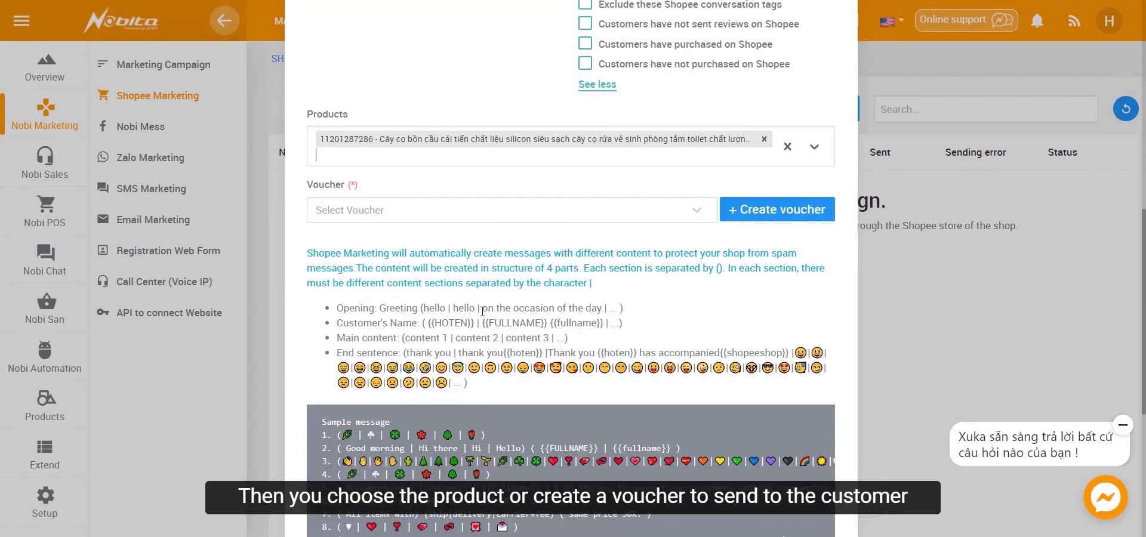
{"action": "left_click", "coordinate": [439, 209]}
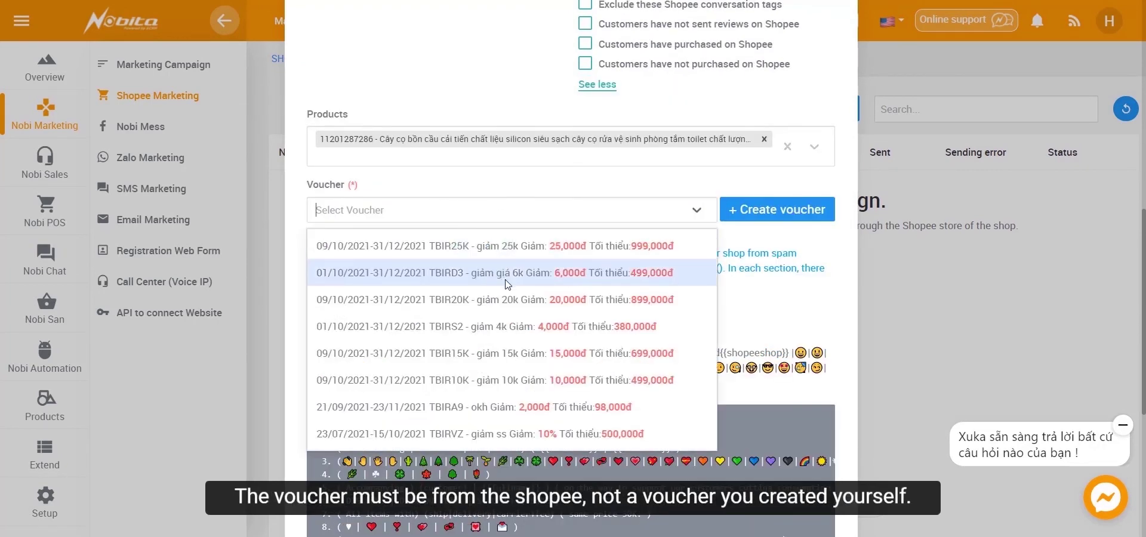
{"action": "left_click", "coordinate": [585, 202]}
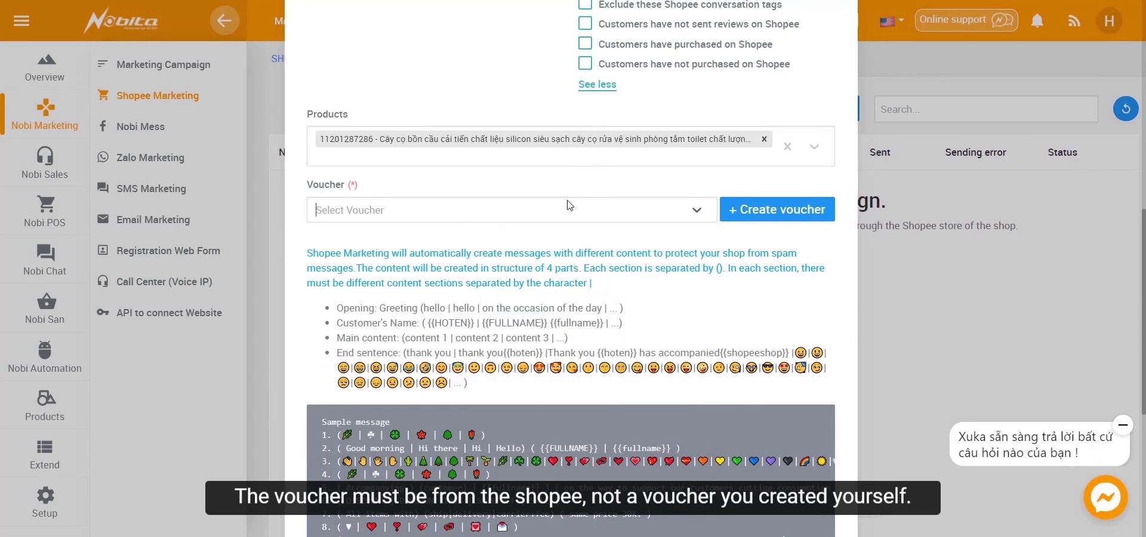
{"action": "scroll", "coordinate": [568, 205], "scroll_direction": "down", "scroll_amount": 5}
Finish the message with 'we have the best deal to show you today. Hope you like it'
{"action": "type", "text": "eaa"}
{"action": "key", "text": "BackSpace"}
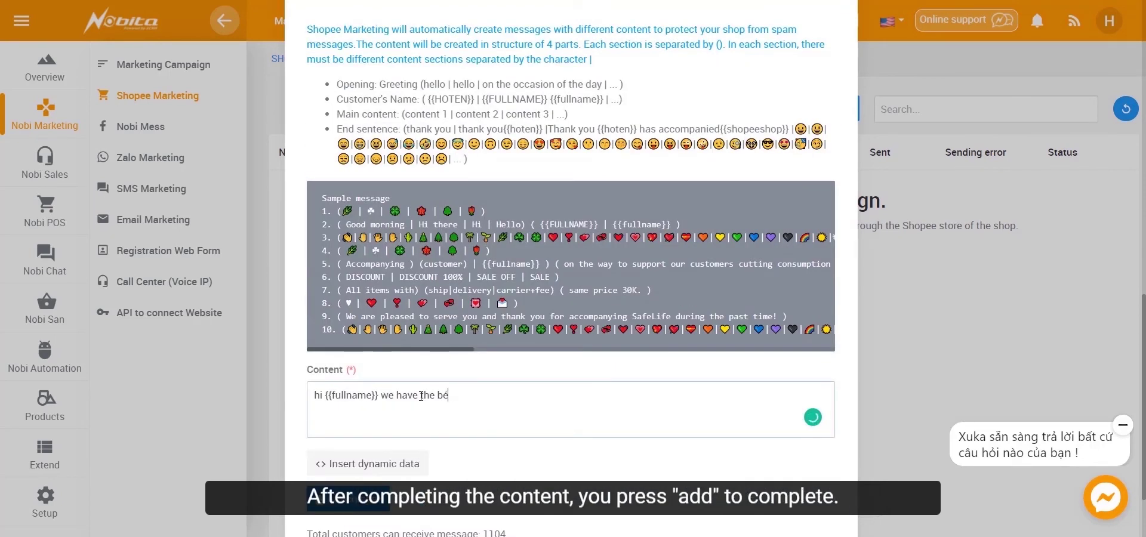
{"action": "type", "text": "st"}
{"action": "type", "text": "deal to show you today. Hope you like it"}
{"action": "scroll", "coordinate": [421, 396], "scroll_direction": "down", "scroll_amount": 2}
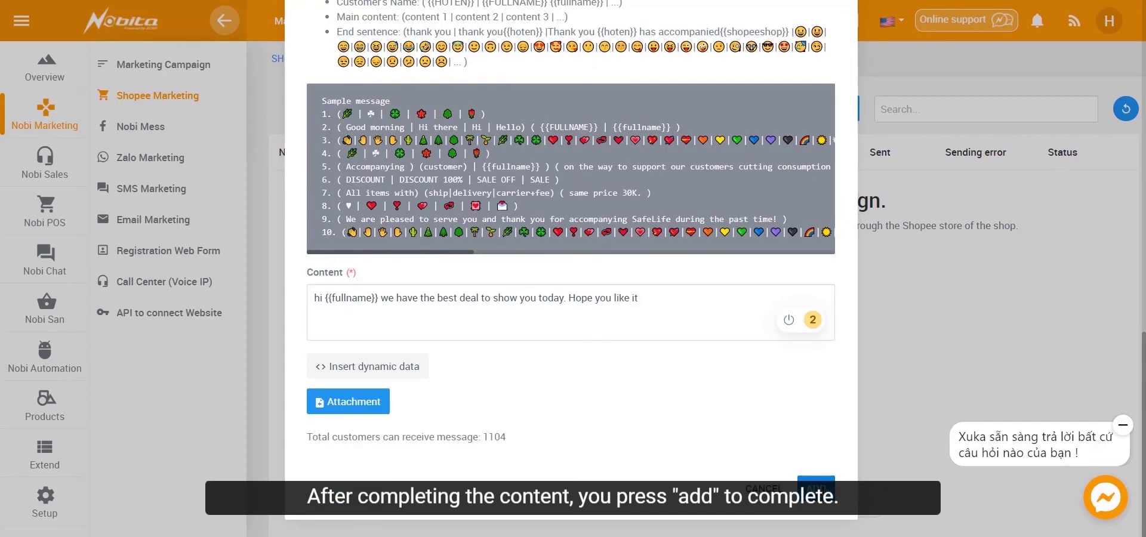
{"action": "scroll", "coordinate": [907, 345], "scroll_direction": "up", "scroll_amount": 8}
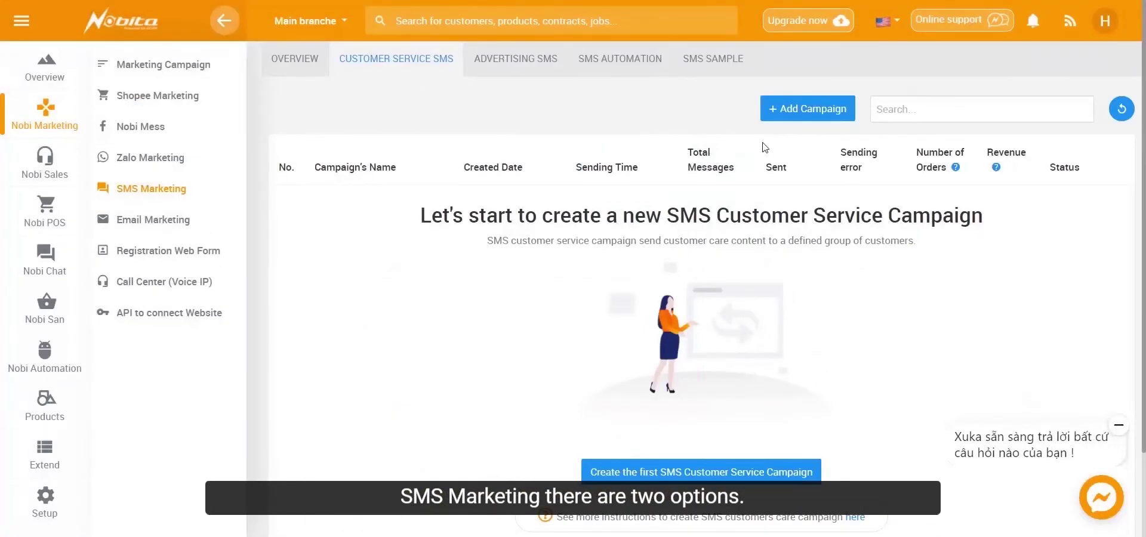
Look over the new customer service SMS campaign form, then close it
{"action": "left_click", "coordinate": [803, 111]}
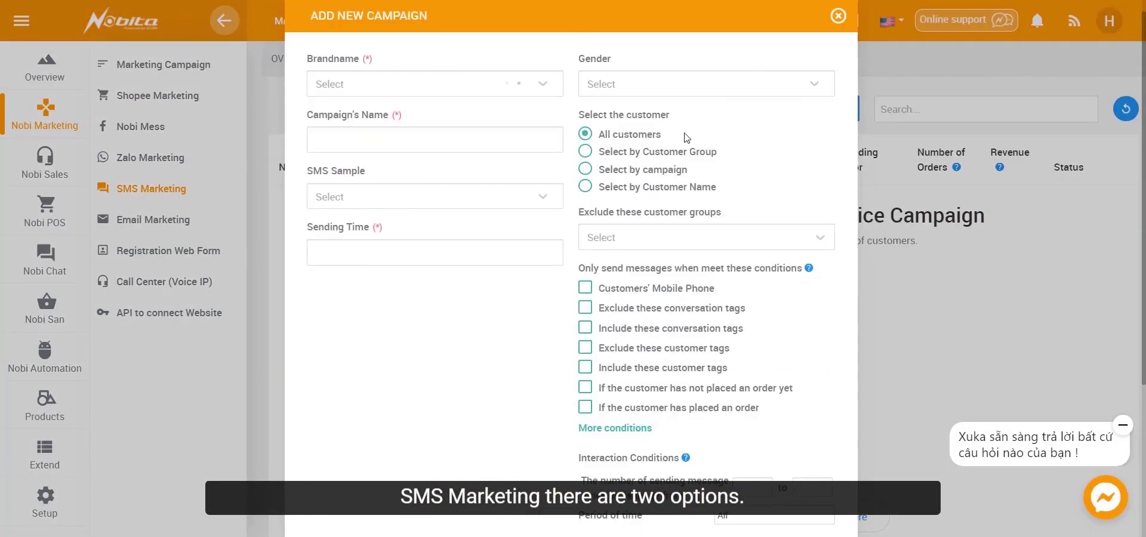
{"action": "scroll", "coordinate": [629, 199], "scroll_direction": "down", "scroll_amount": 4}
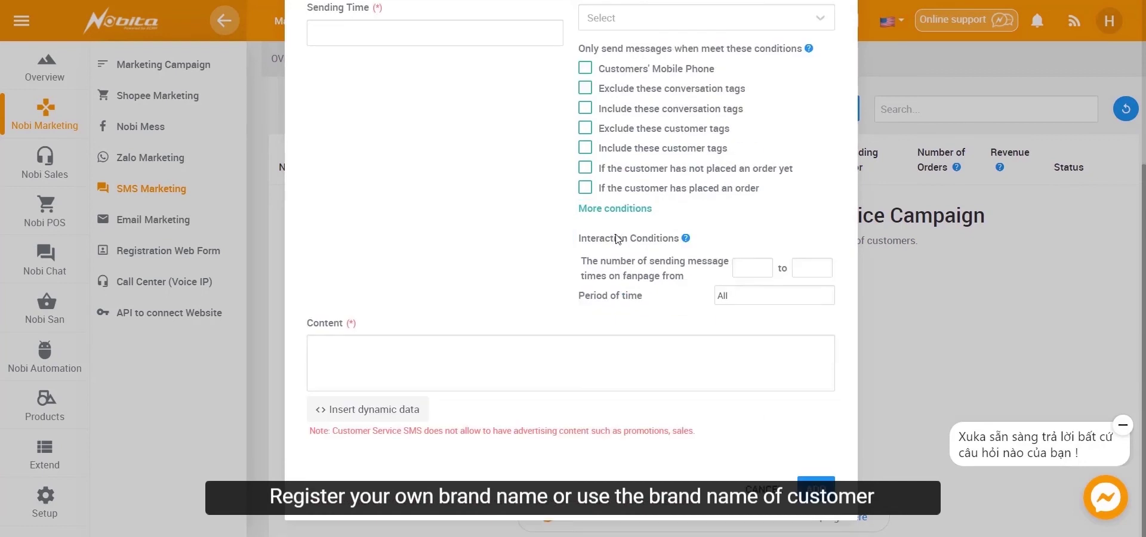
{"action": "scroll", "coordinate": [614, 239], "scroll_direction": "up", "scroll_amount": 4}
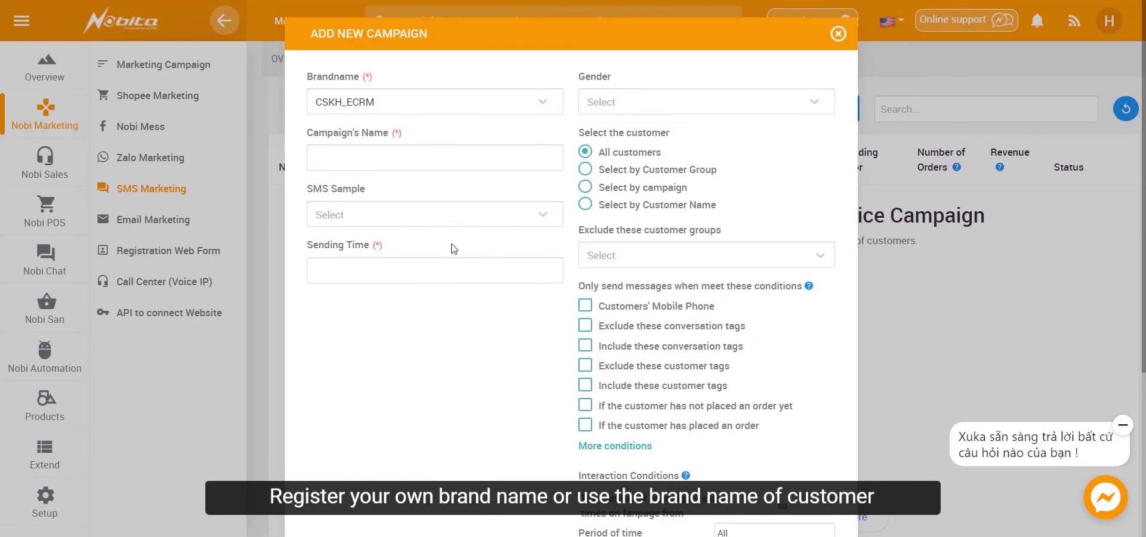
{"action": "left_click", "coordinate": [838, 34]}
Browse the Advertising SMS, SMS Automation and SMS Sample tabs, then go to Email Marketing
{"action": "left_click", "coordinate": [494, 59]}
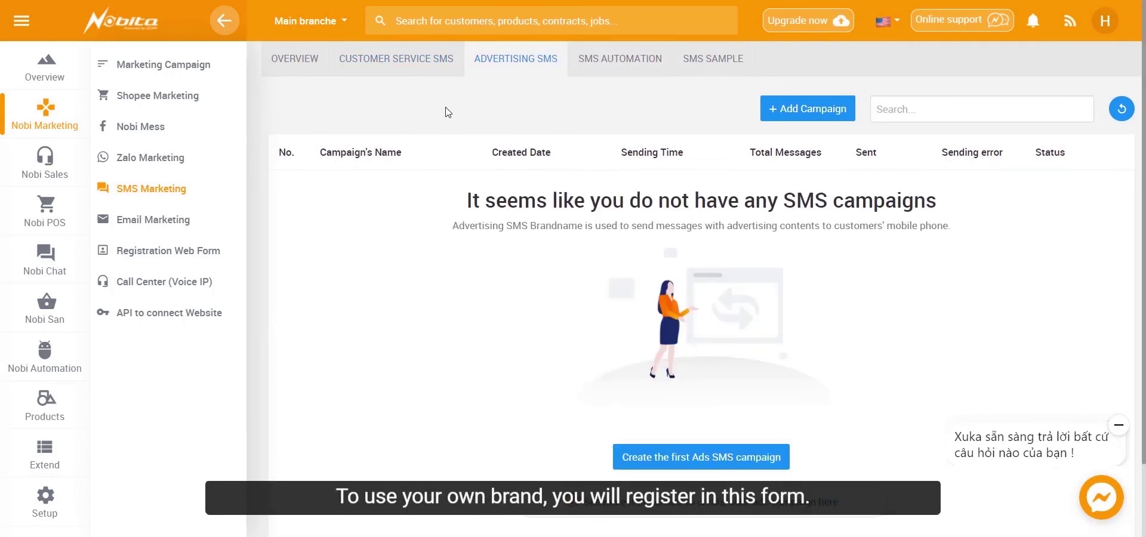
{"action": "left_click", "coordinate": [583, 63]}
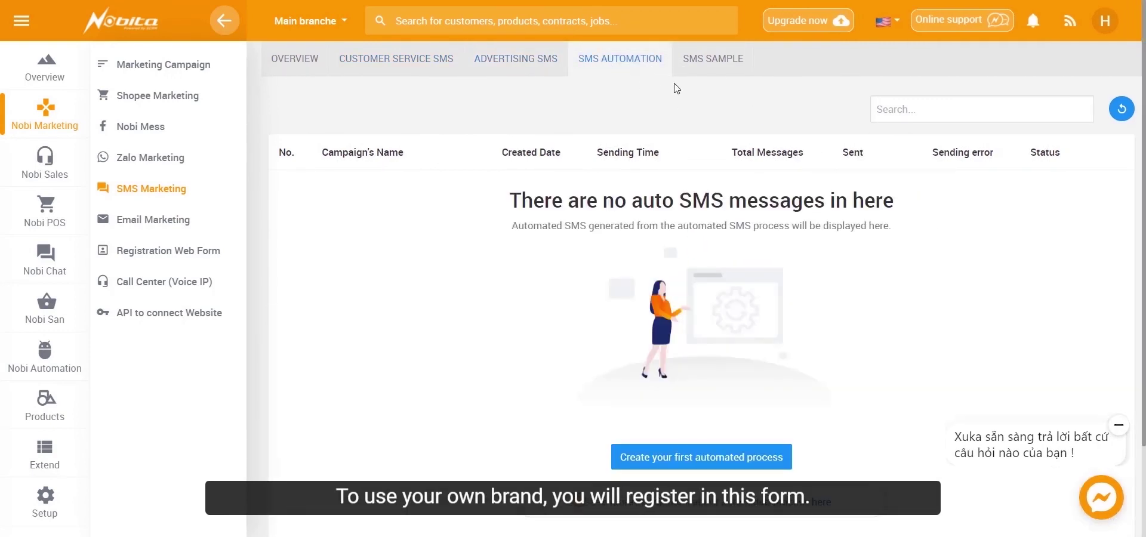
{"action": "left_click", "coordinate": [723, 64]}
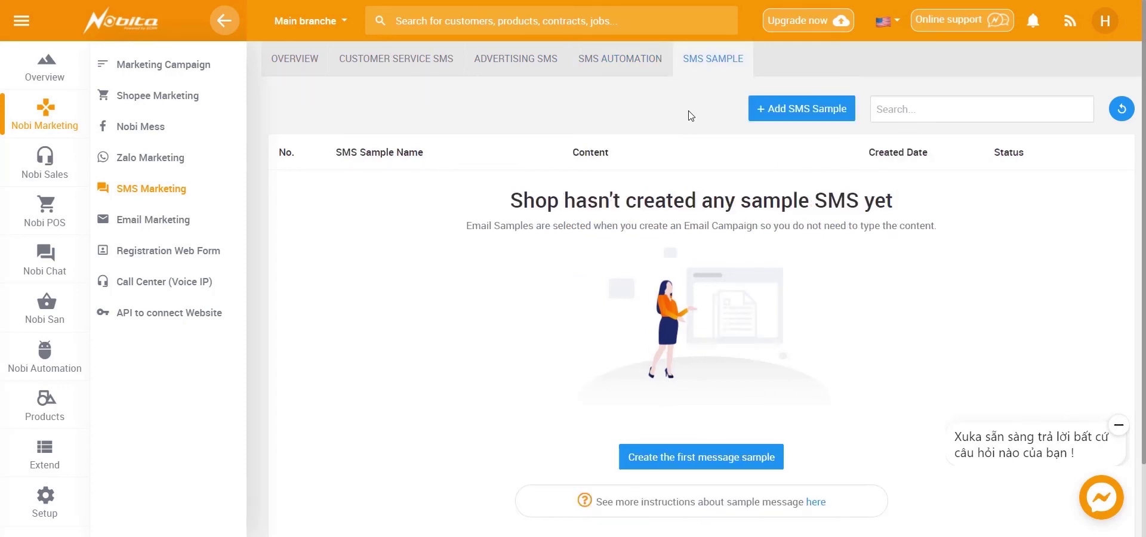
{"action": "left_click", "coordinate": [151, 224]}
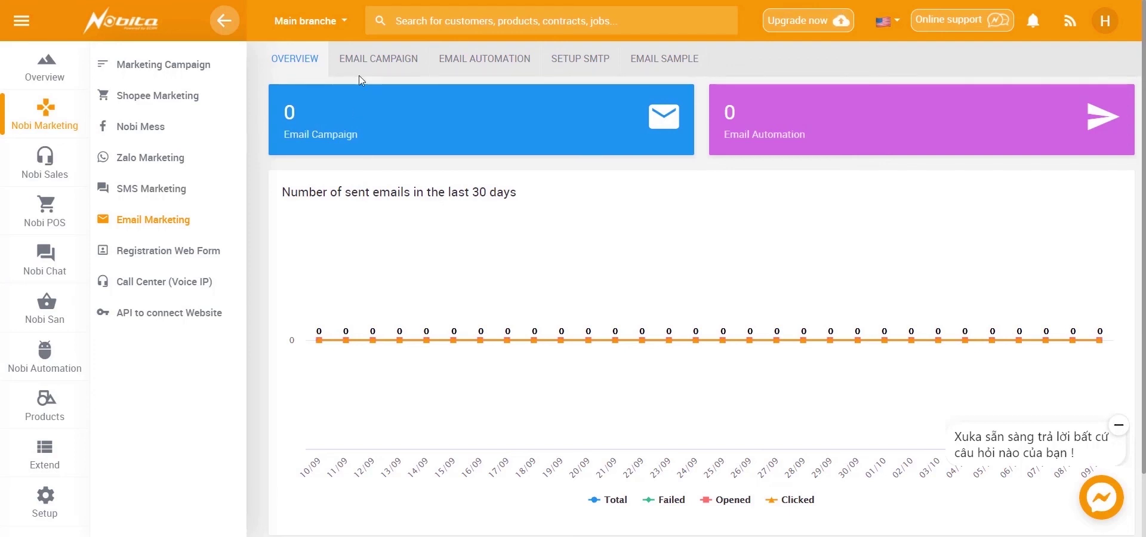
{"action": "left_click", "coordinate": [374, 62]}
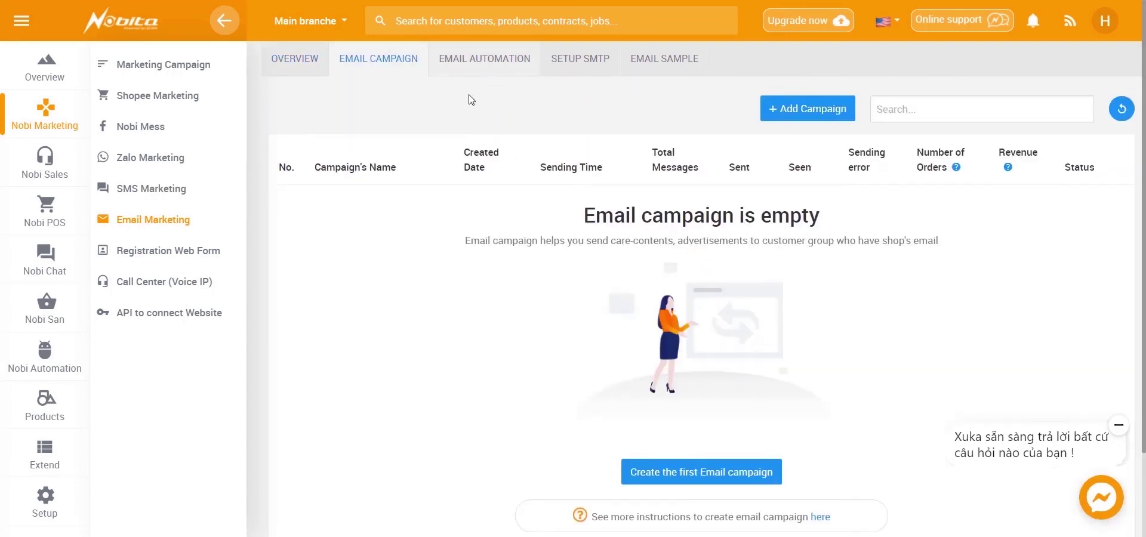
{"action": "left_click", "coordinate": [804, 121]}
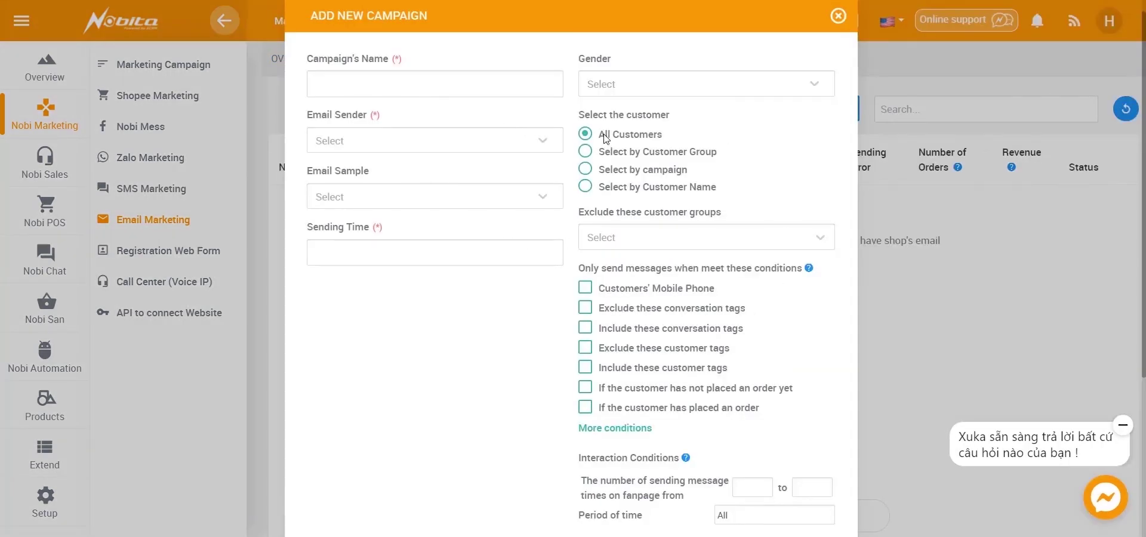
{"action": "scroll", "coordinate": [607, 143], "scroll_direction": "down", "scroll_amount": 1}
{"action": "scroll", "coordinate": [644, 238], "scroll_direction": "up", "scroll_amount": 2}
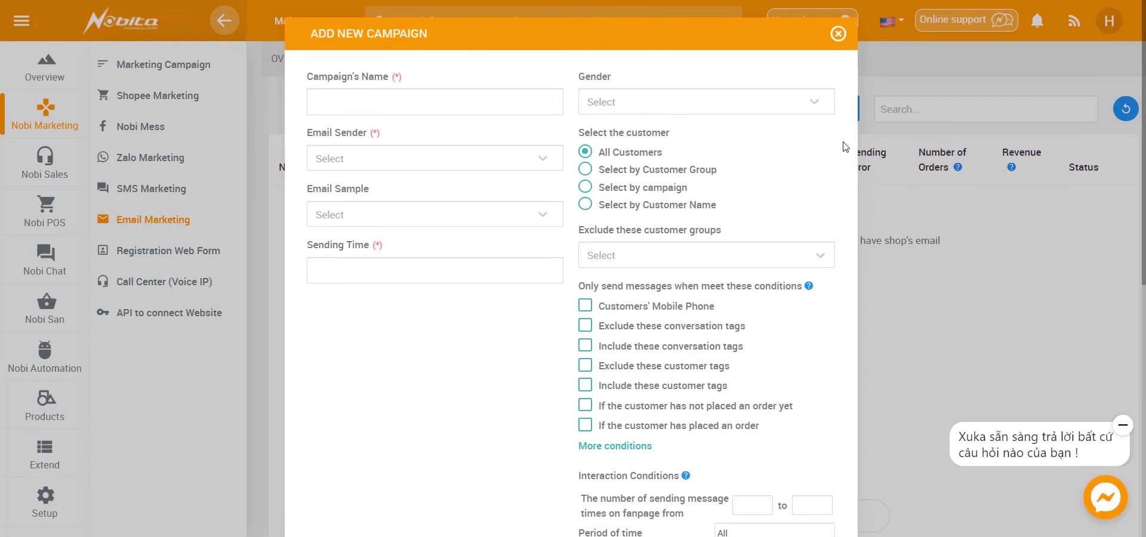
{"action": "left_click", "coordinate": [837, 34]}
{"action": "left_click", "coordinate": [486, 60]}
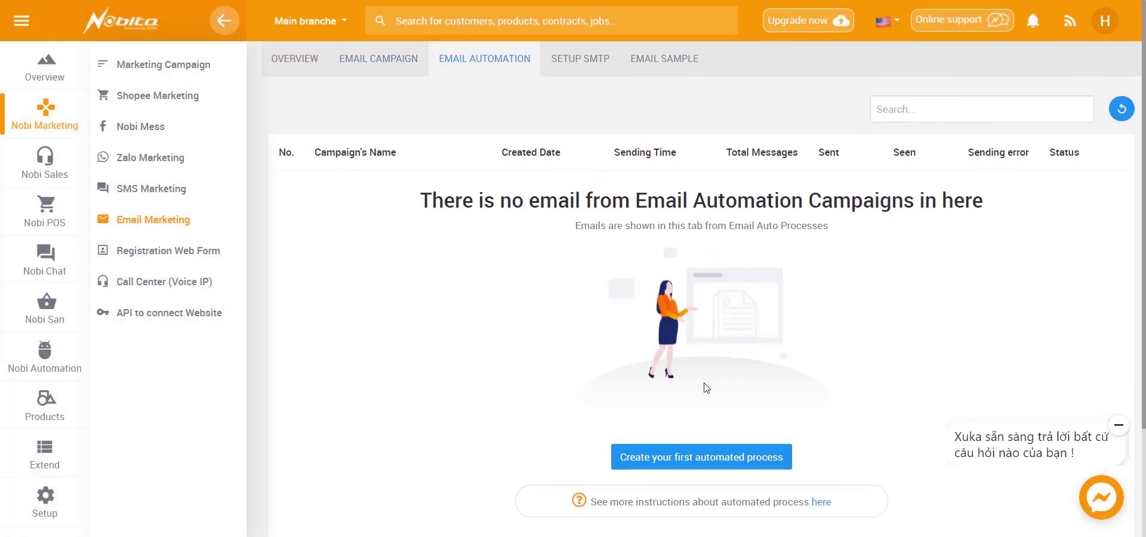
{"action": "left_click", "coordinate": [699, 457]}
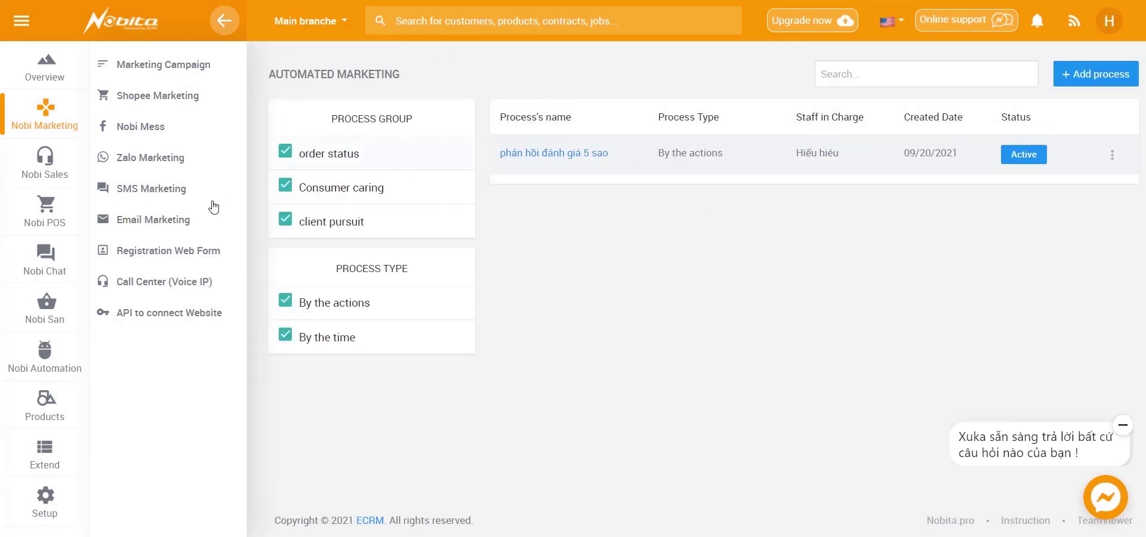
{"action": "left_click", "coordinate": [169, 219]}
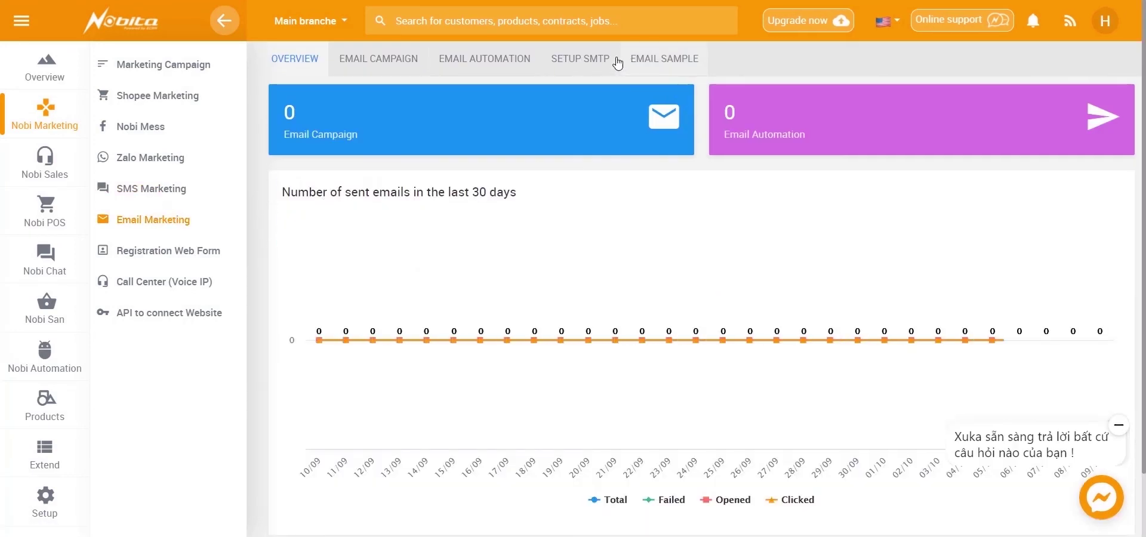
Open the SMTP server setup, bring up the new-server form, and close it unsaved
{"action": "left_click", "coordinate": [572, 58]}
{"action": "left_click", "coordinate": [1063, 109]}
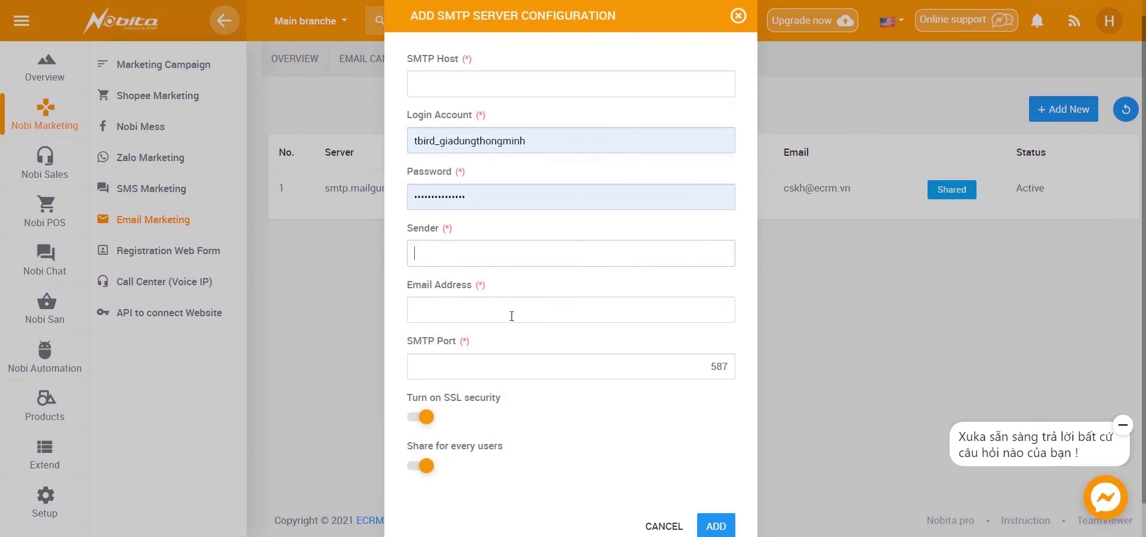
{"action": "left_click", "coordinate": [826, 326]}
View the empty Email Sample list, open and discard a new email sample, then go to Registration Form
{"action": "left_click", "coordinate": [689, 66]}
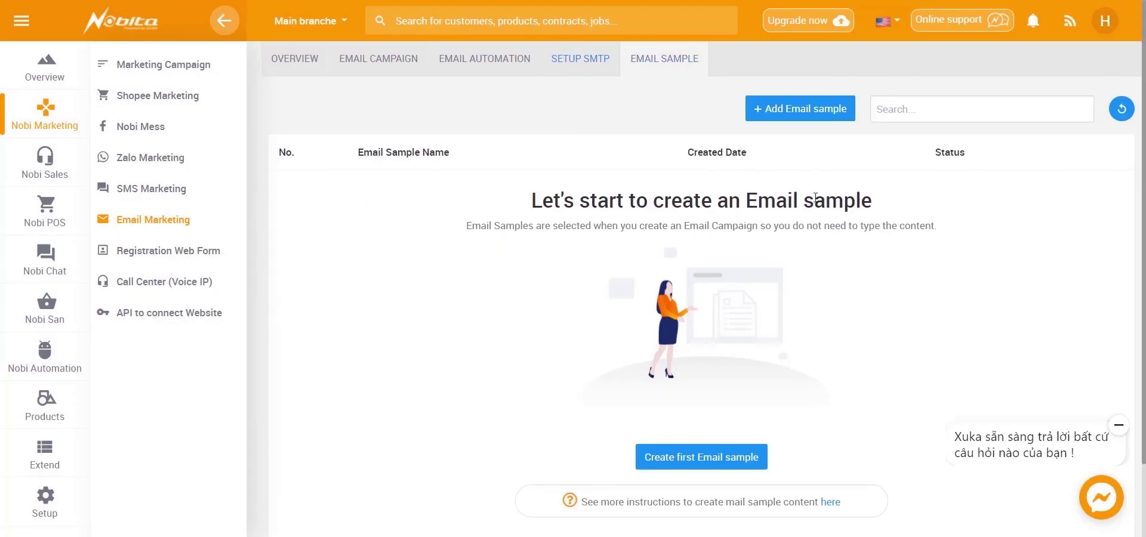
{"action": "left_click", "coordinate": [802, 118]}
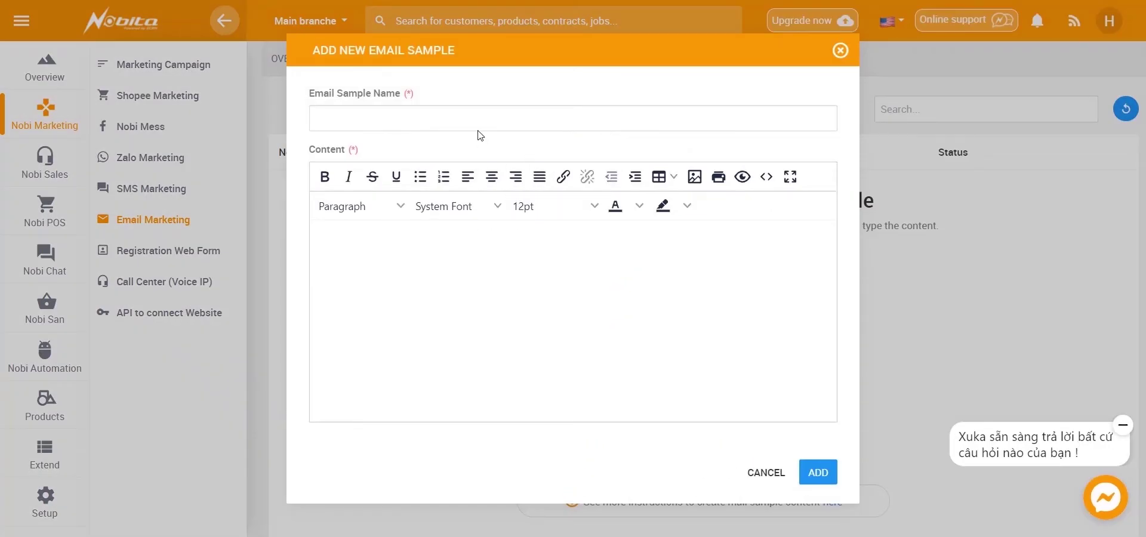
{"action": "left_click", "coordinate": [500, 262]}
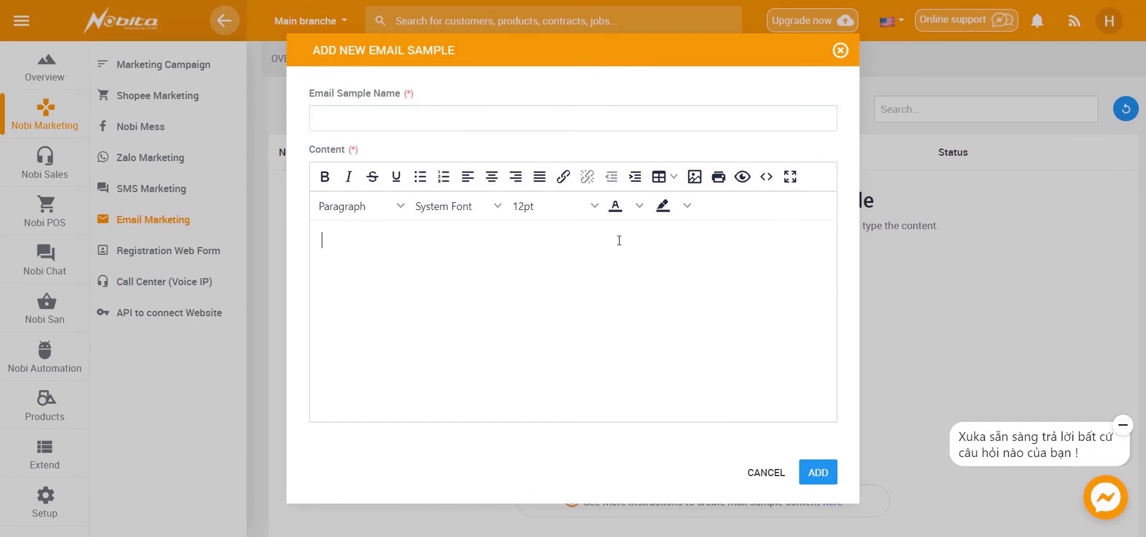
{"action": "left_click", "coordinate": [841, 52]}
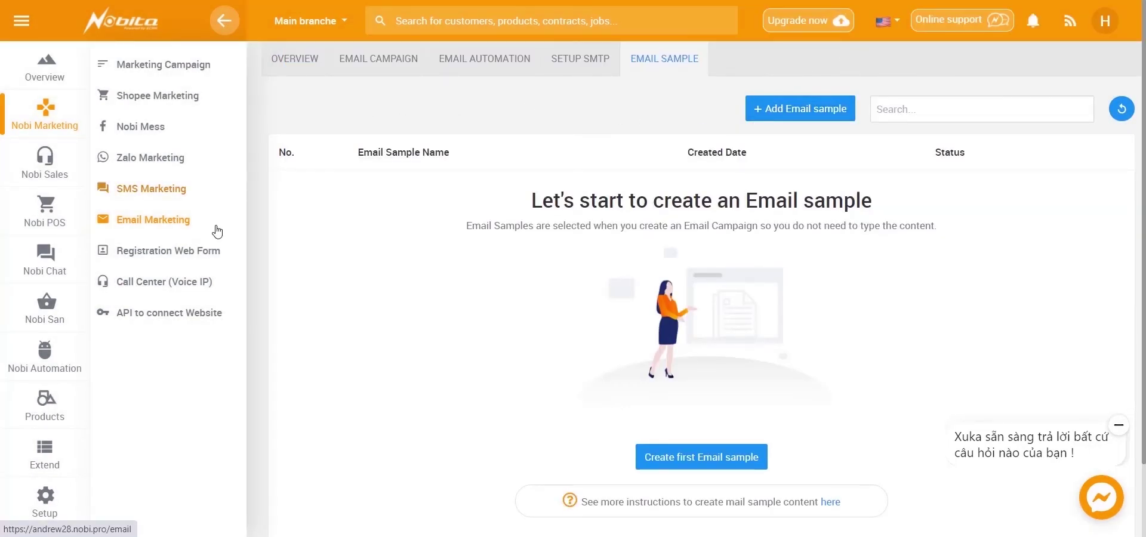
{"action": "left_click", "coordinate": [208, 248]}
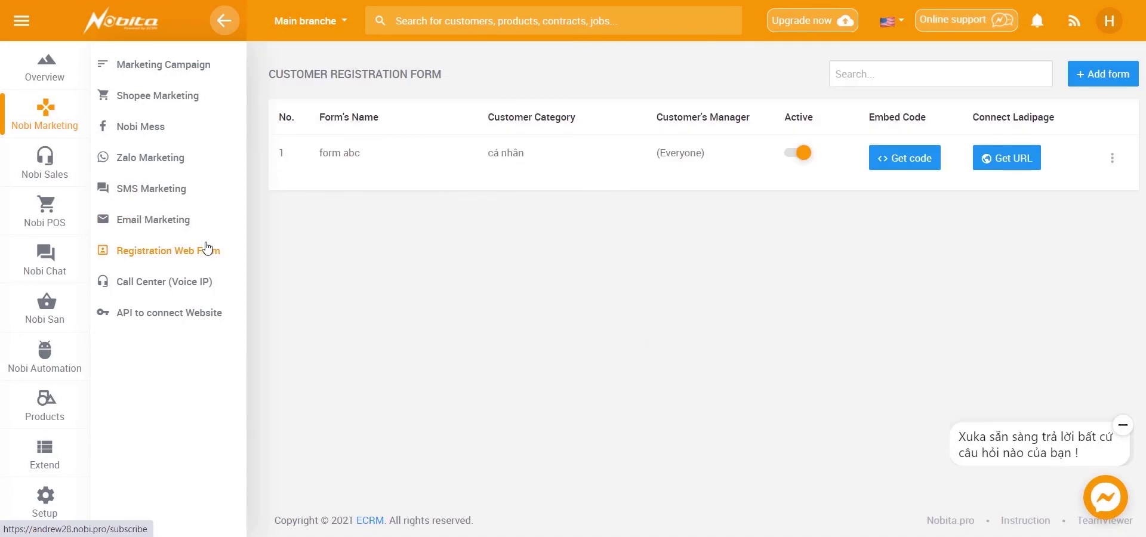
On API to connect Website, draft a first key expiring 09/10/2021 for Main branche, then discard it
{"action": "left_click", "coordinate": [169, 312]}
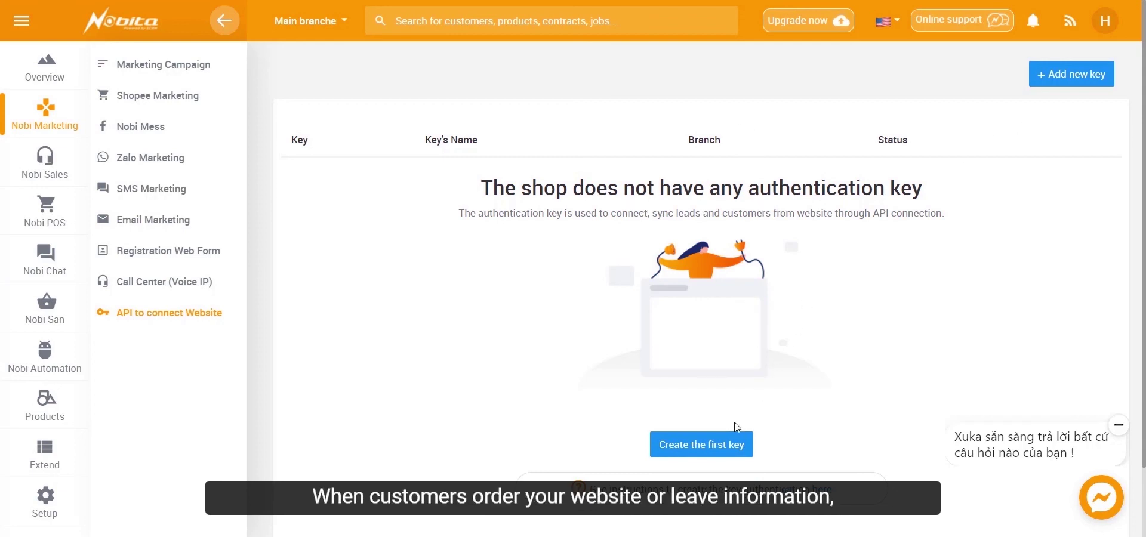
{"action": "left_click", "coordinate": [715, 438]}
{"action": "left_click", "coordinate": [507, 217]}
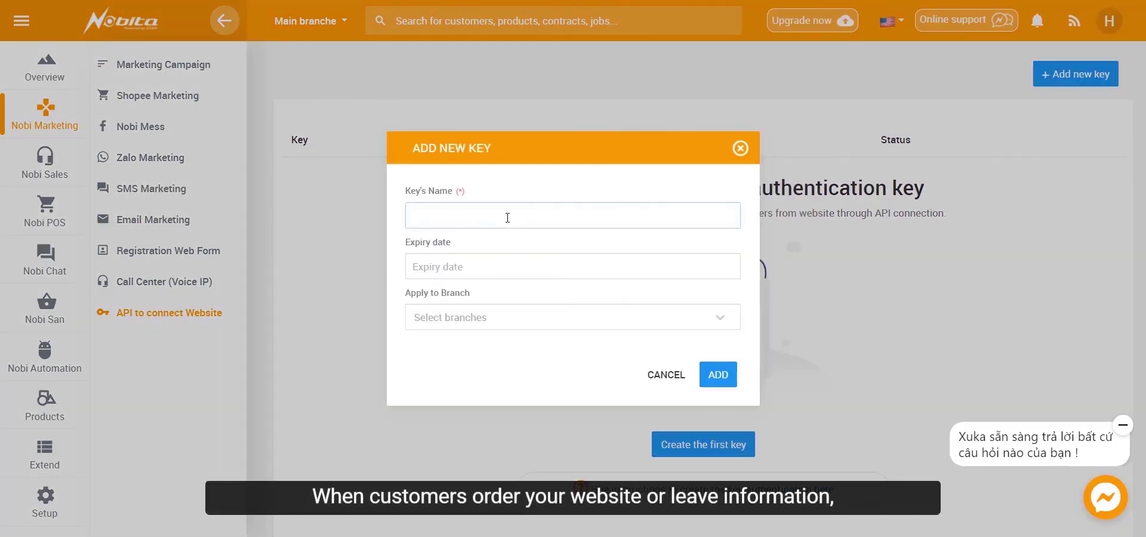
{"action": "left_click", "coordinate": [473, 265]}
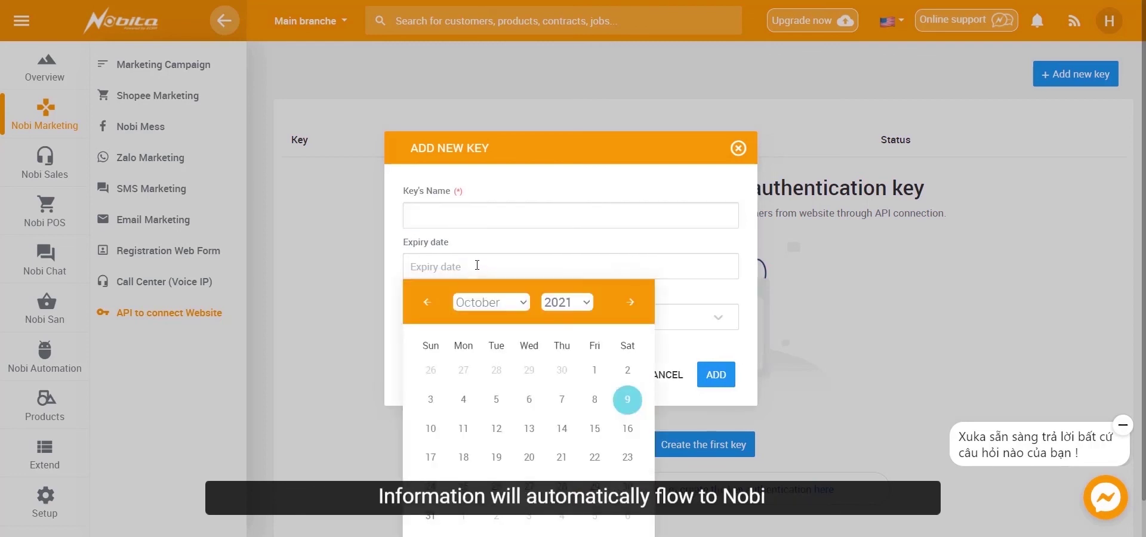
{"action": "left_click", "coordinate": [627, 402]}
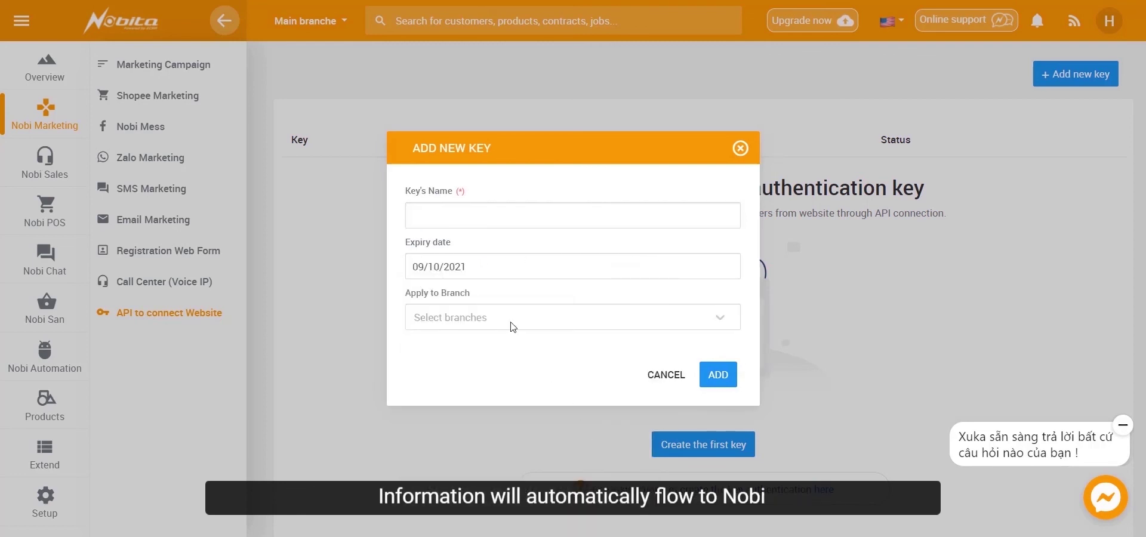
{"action": "left_click", "coordinate": [486, 328]}
{"action": "left_click", "coordinate": [492, 351]}
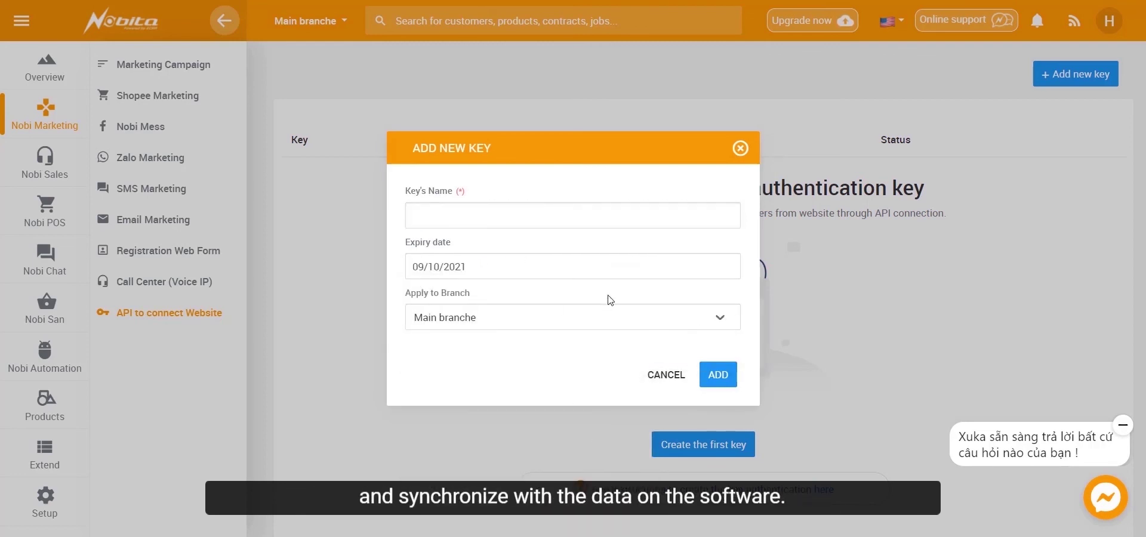
{"action": "left_click", "coordinate": [739, 149]}
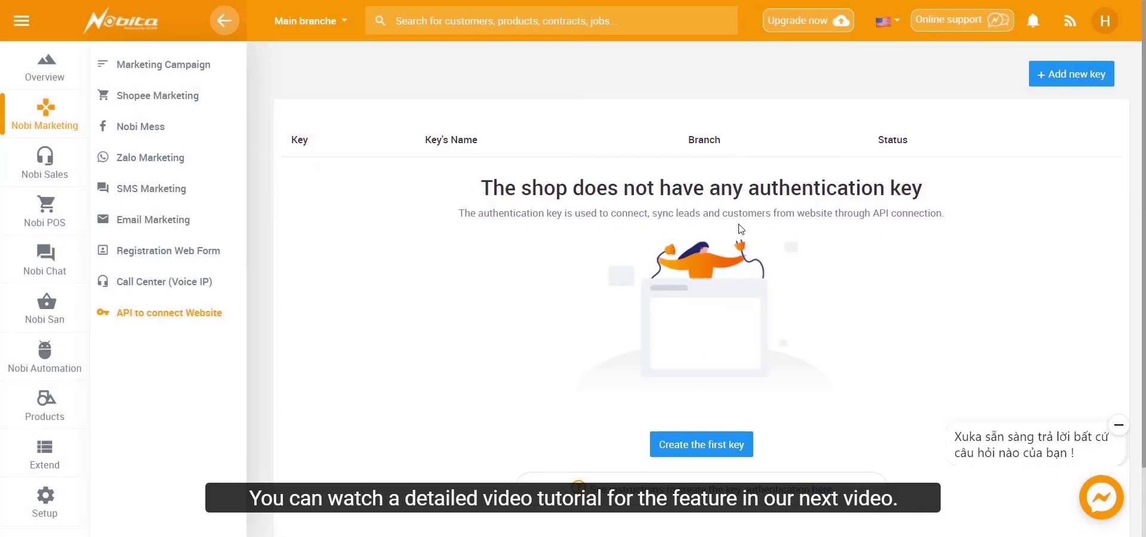